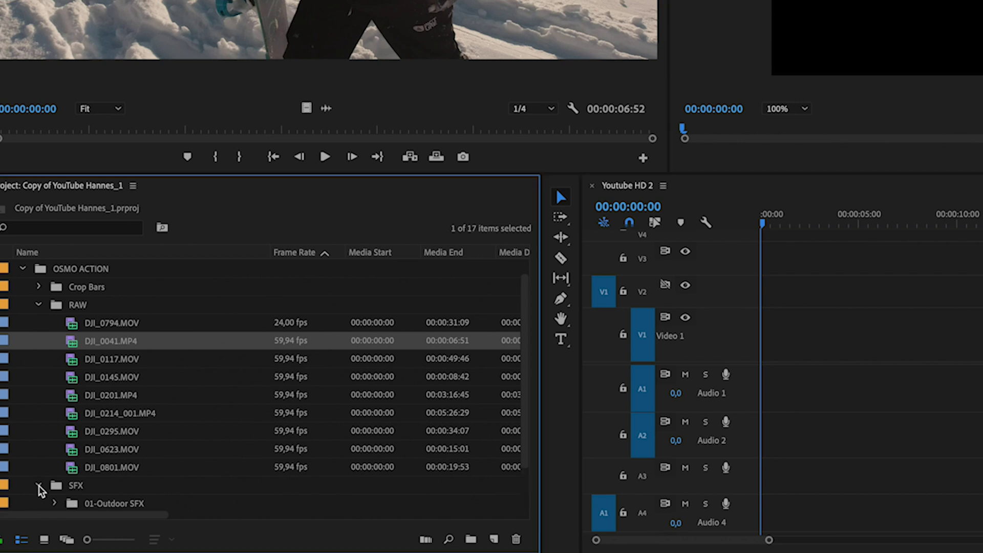
Look through the SFX and Crop Bars bins inside the OSMO ACTION bin, leaving both collapsed.
scroll(51, 484, down, 1)
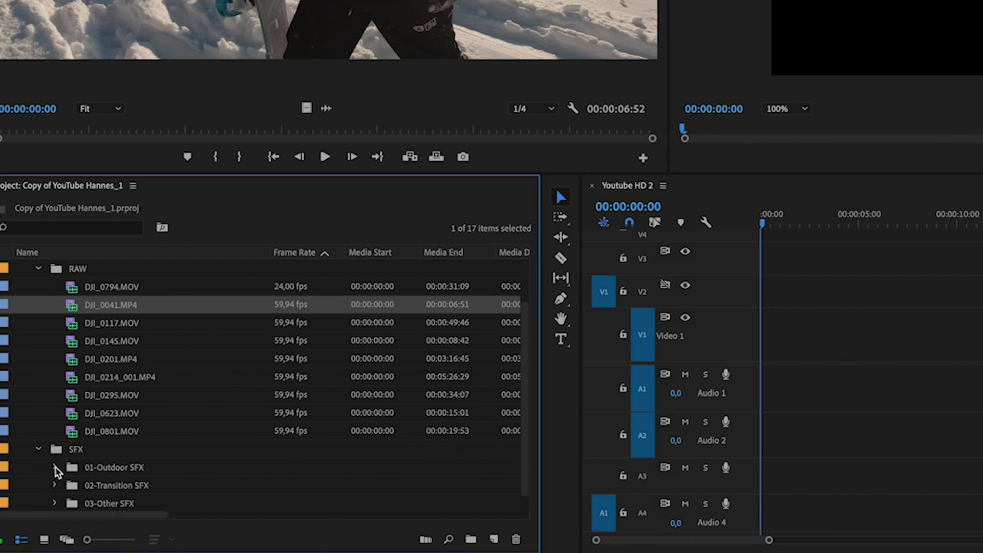
scroll(57, 471, down, 1)
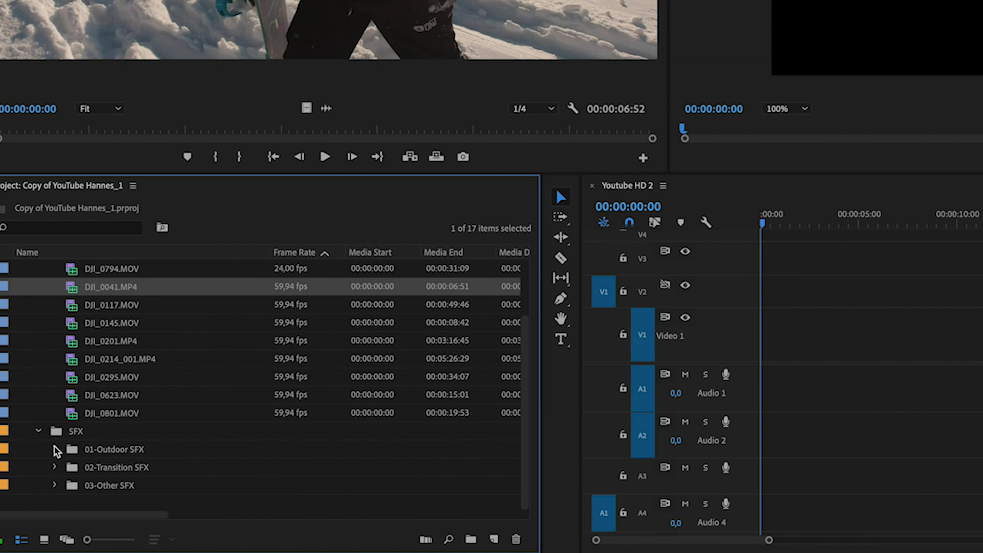
click(38, 431)
scroll(57, 435, up, 1)
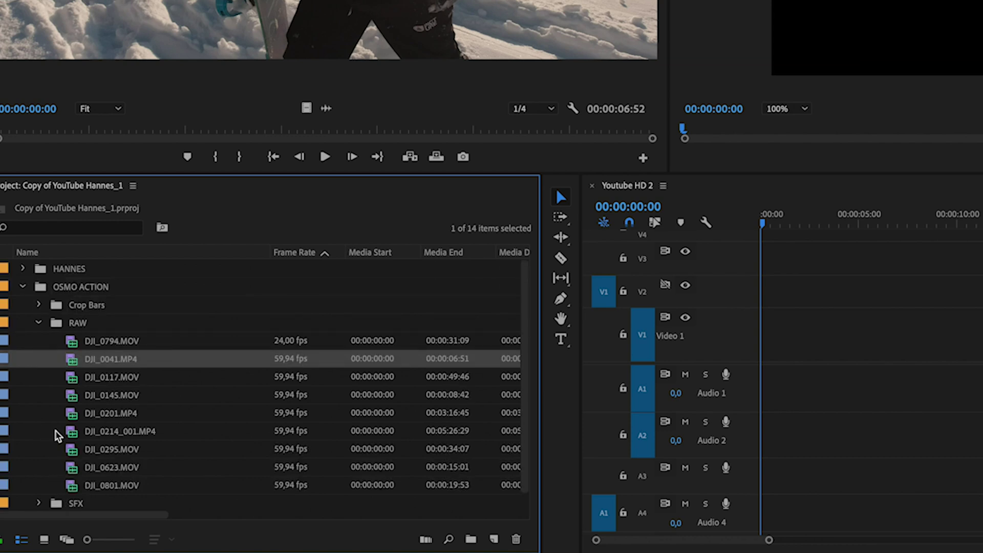
click(38, 305)
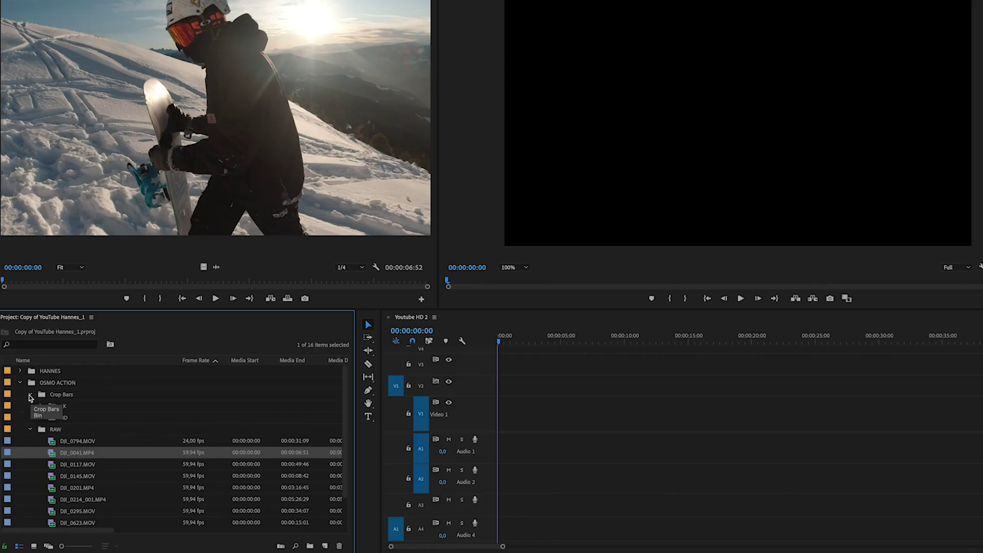
click(30, 396)
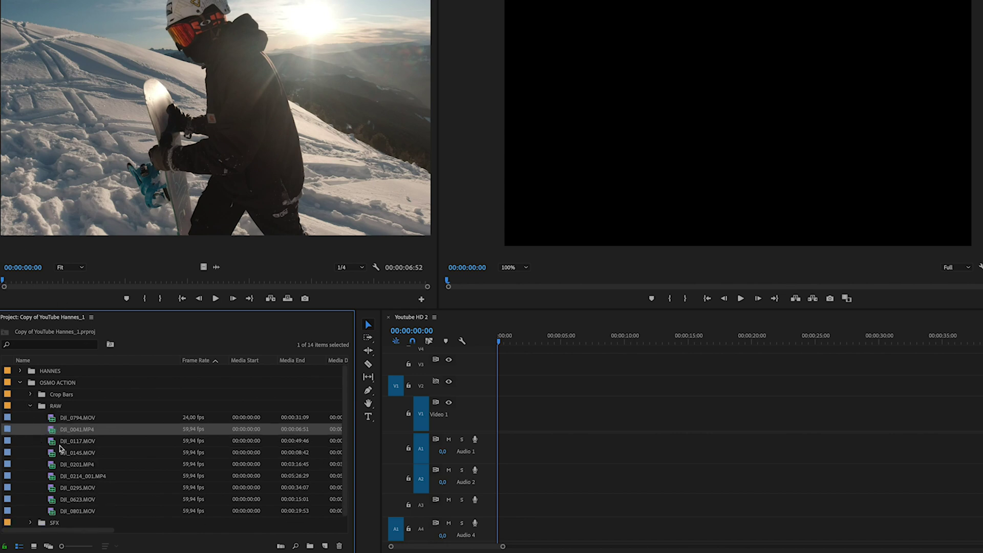
Mark the In point of DJI_0041.MP4 at 00:00:00:24 and the Out point at 00:00:01:27.
drag(4, 280, 29, 310)
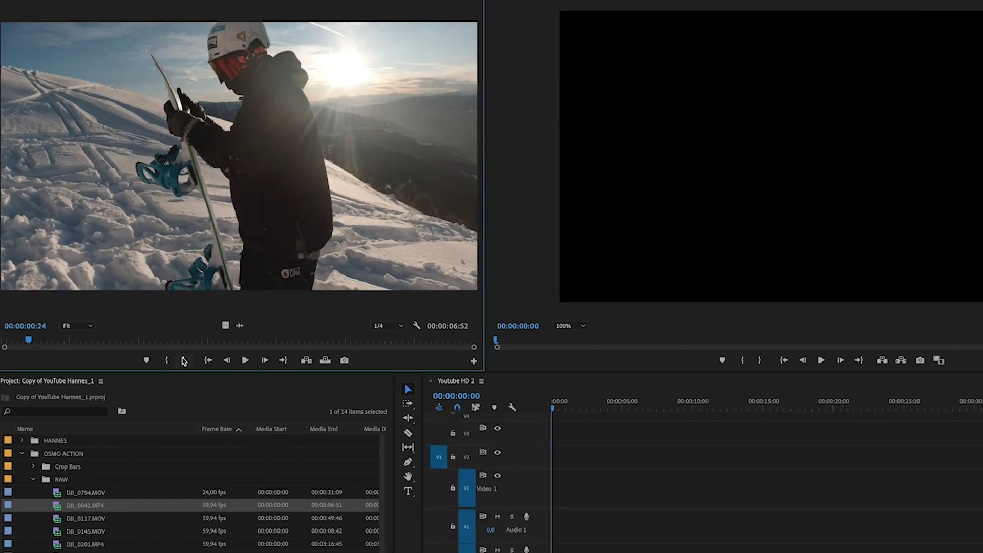
click(149, 327)
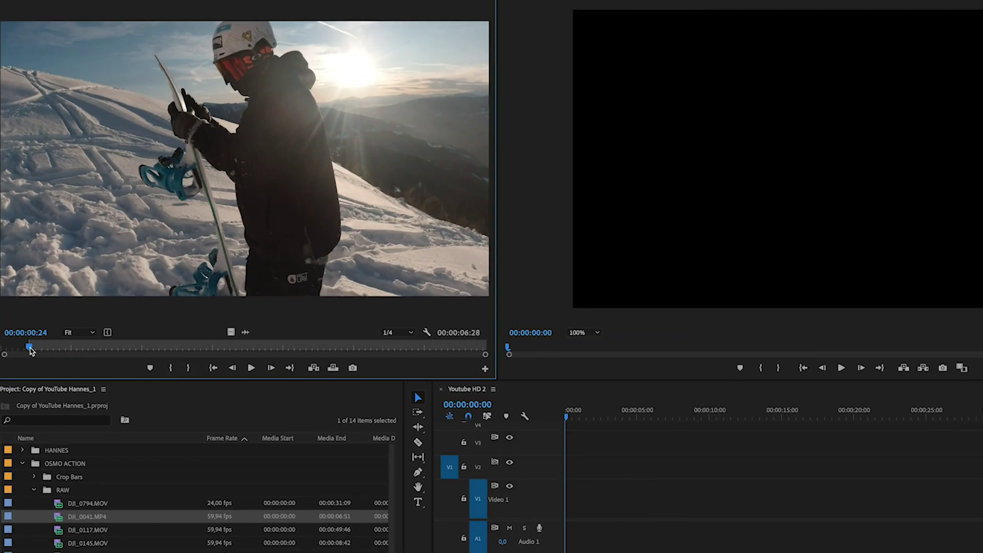
click(251, 369)
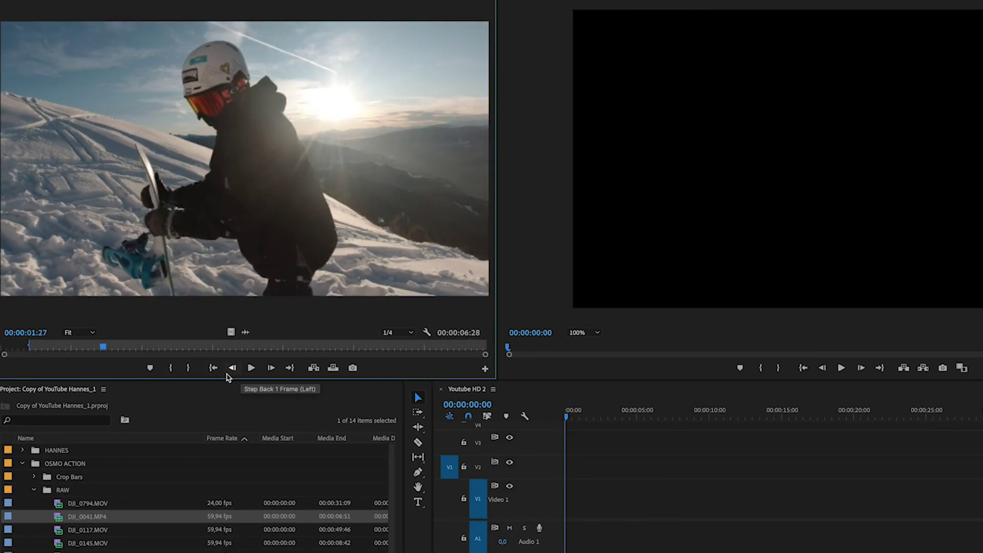
click(188, 368)
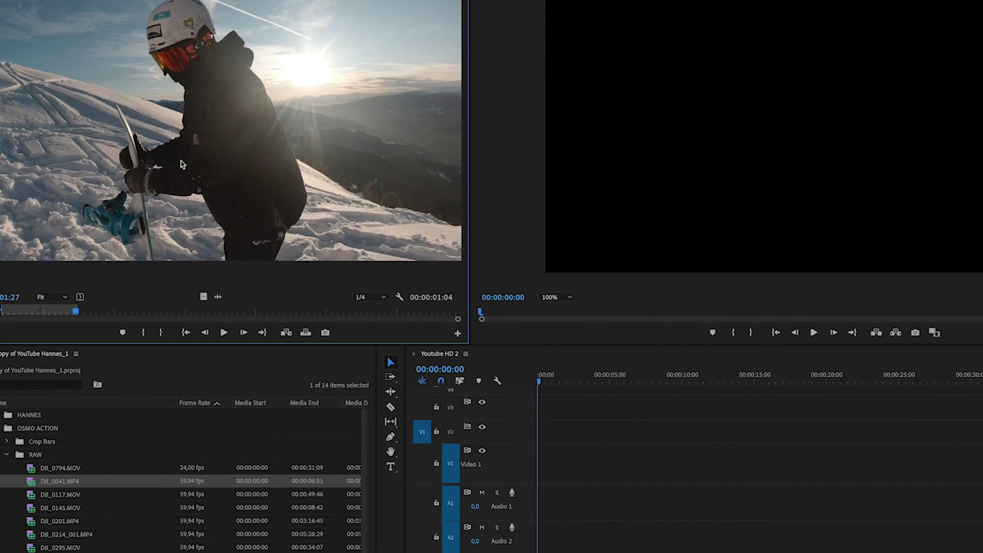
Place the marked DJI_0041.MP4 excerpt at the start of Video 1, keep the existing sequence settings, and play it back.
drag(182, 164, 532, 501)
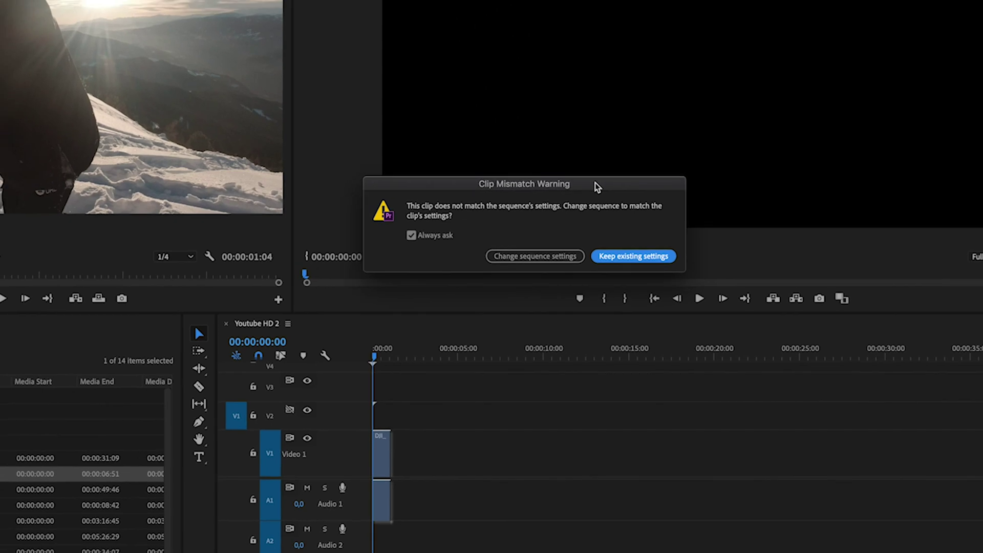
click(627, 278)
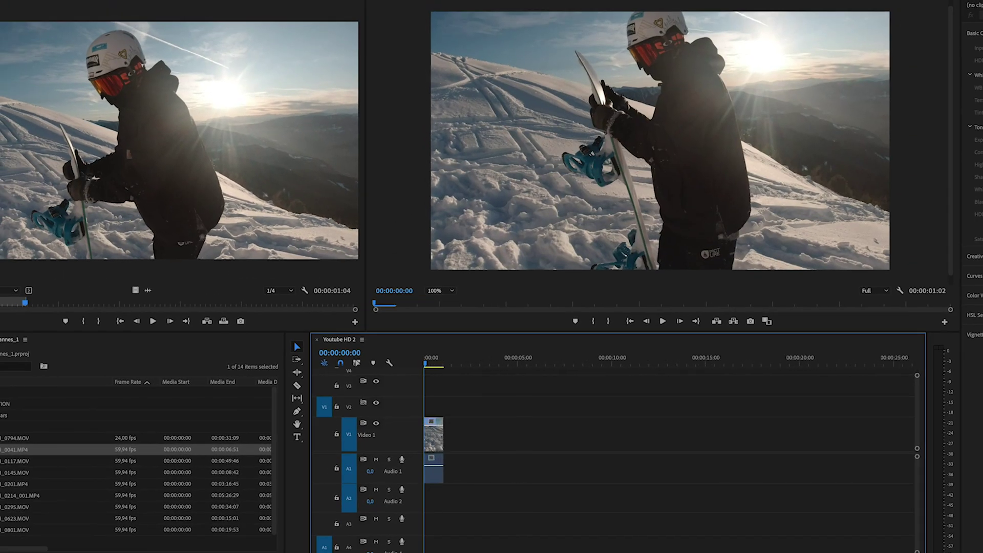
key(=)
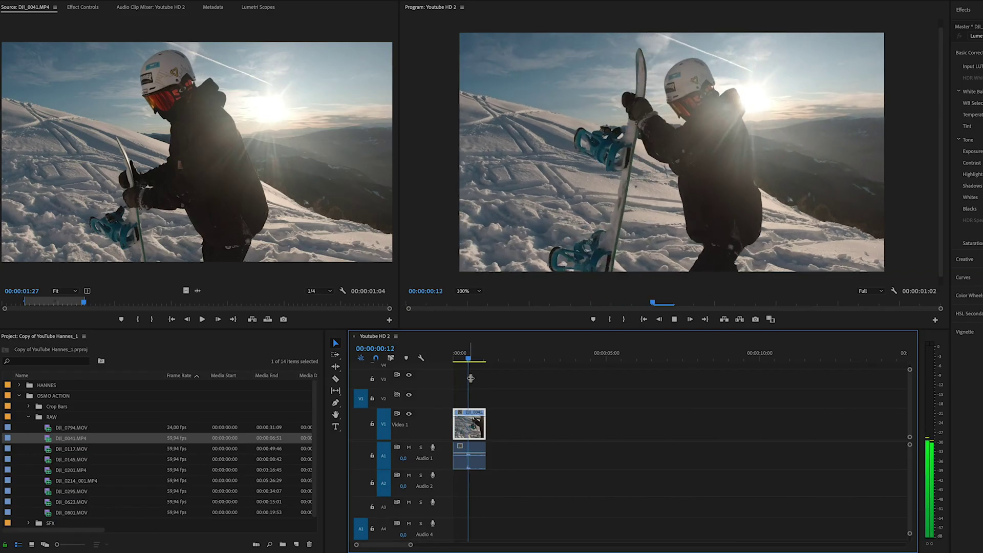
key(space)
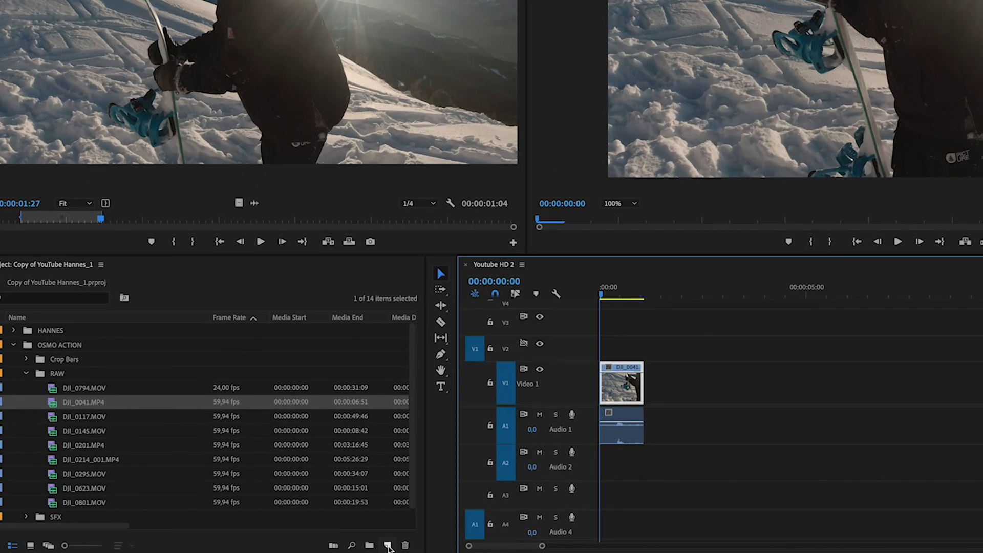
Create a 1920 x 1080, 24 fps adjustment layer and place it on V3 at the start of the sequence.
click(387, 546)
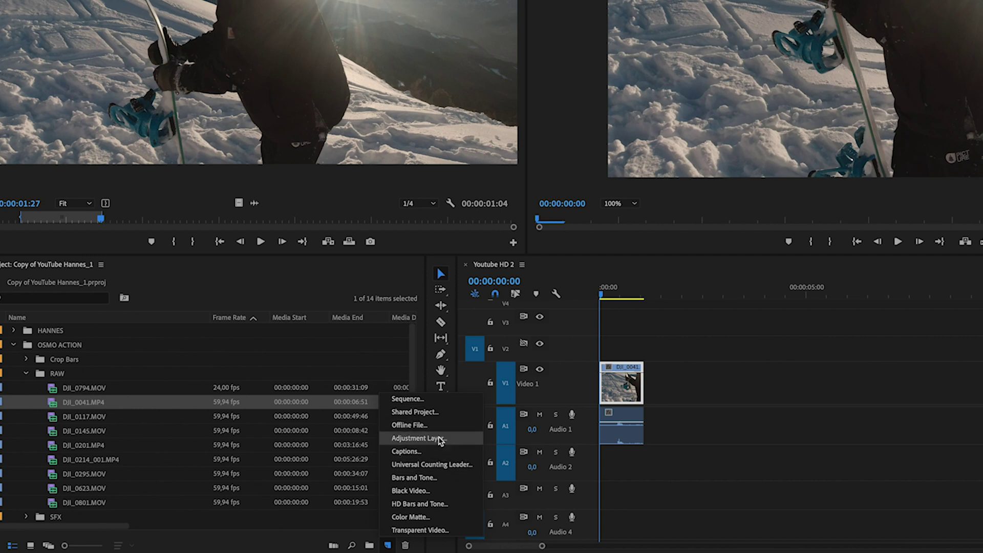
click(439, 439)
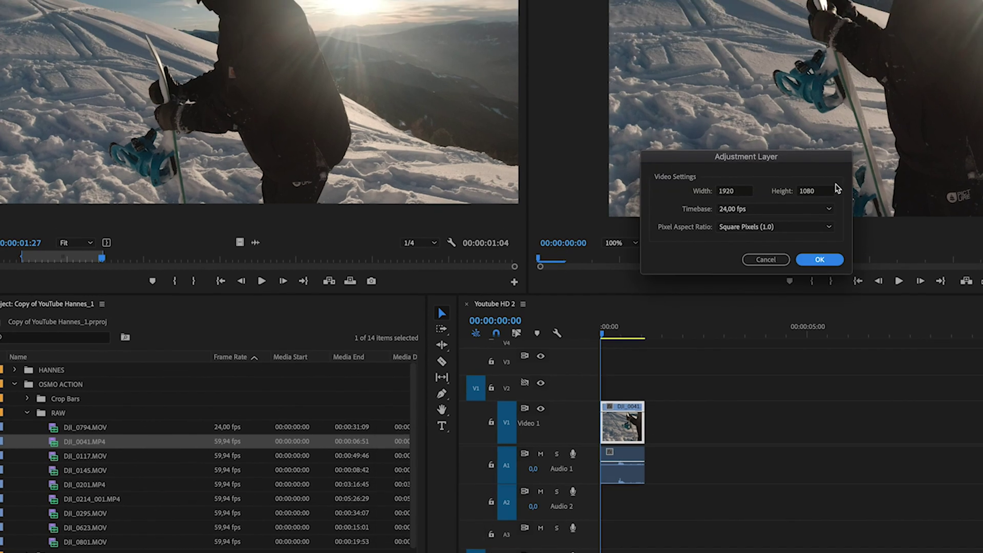
click(817, 260)
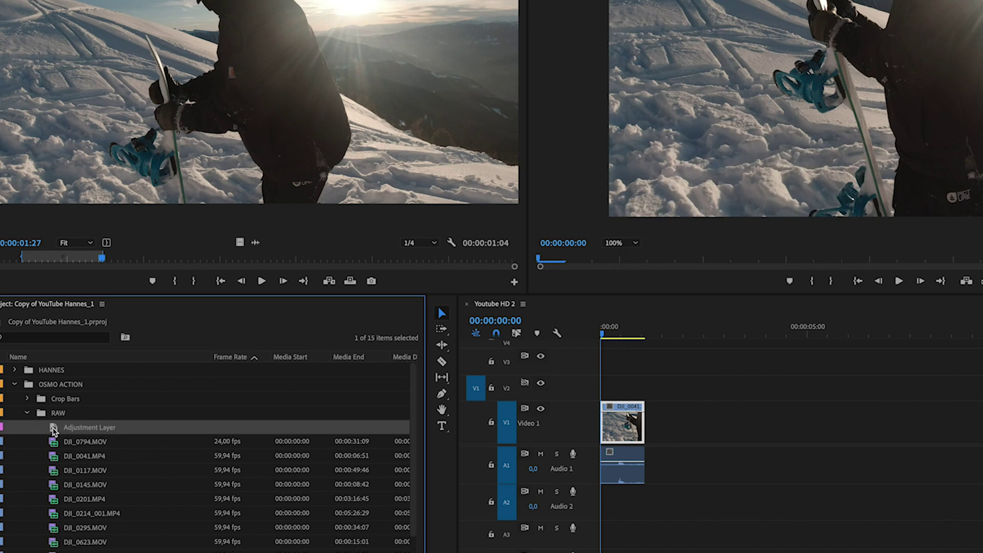
drag(53, 431, 606, 368)
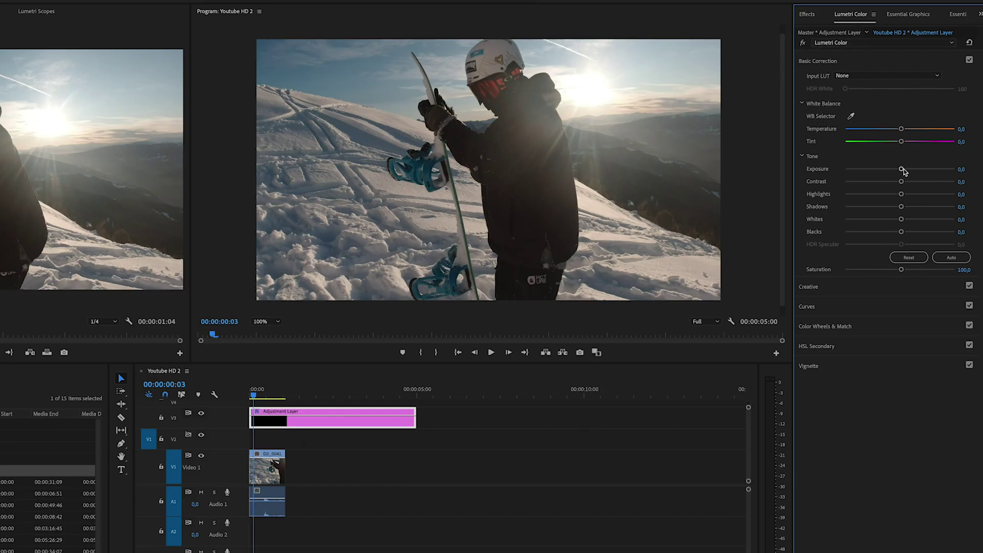
Apply the HE-Summer.cube creative look to the adjustment layer and lower its intensity to 50.2.
drag(902, 169, 904, 173)
click(862, 288)
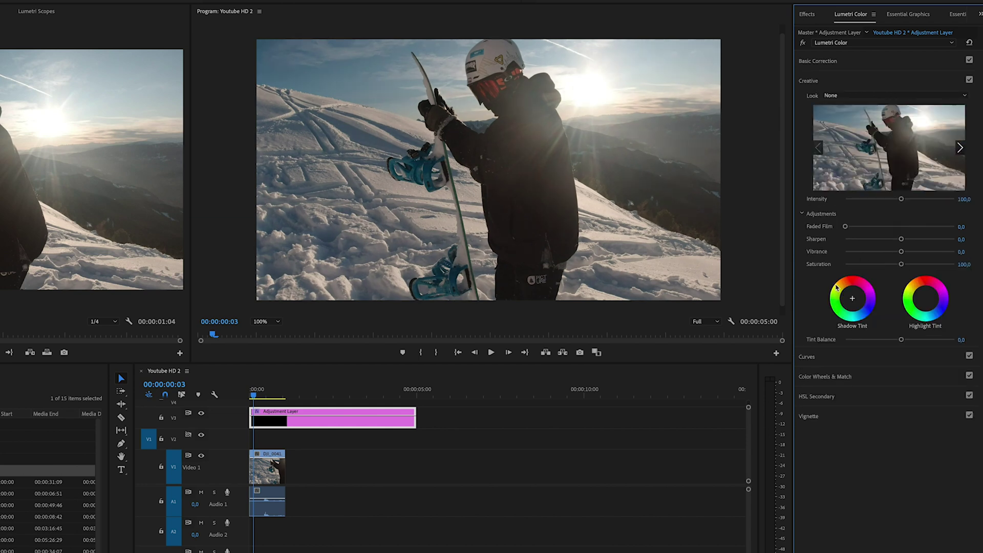
click(842, 97)
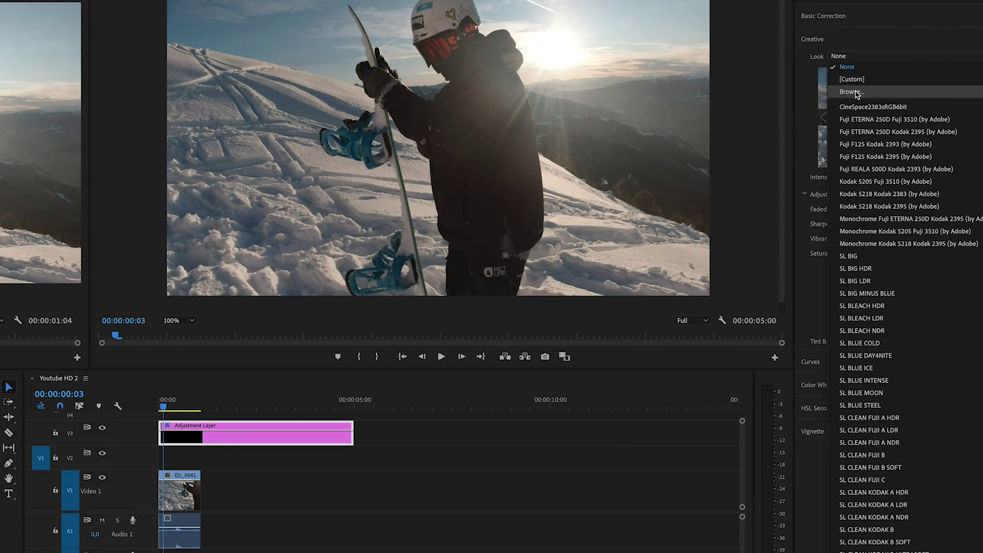
click(851, 91)
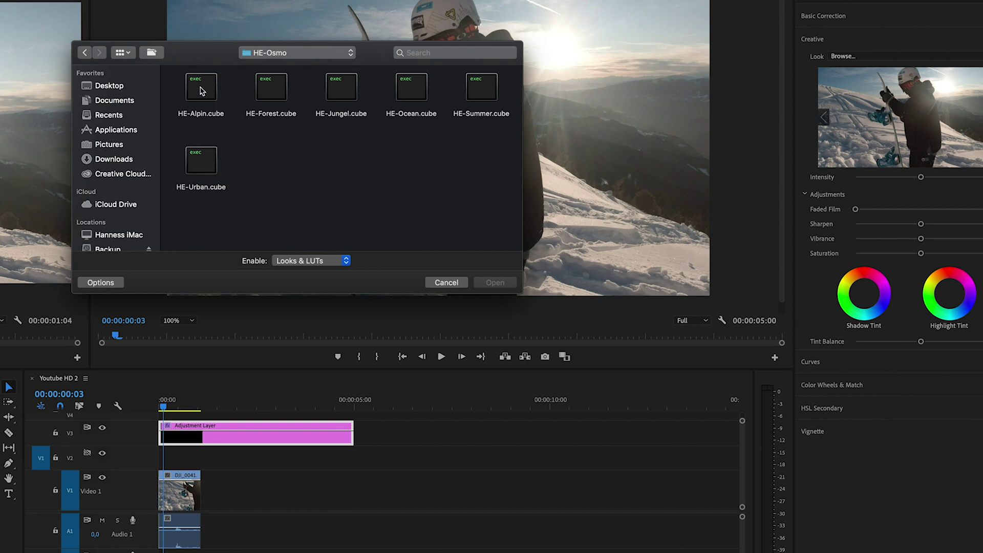
double_click(481, 89)
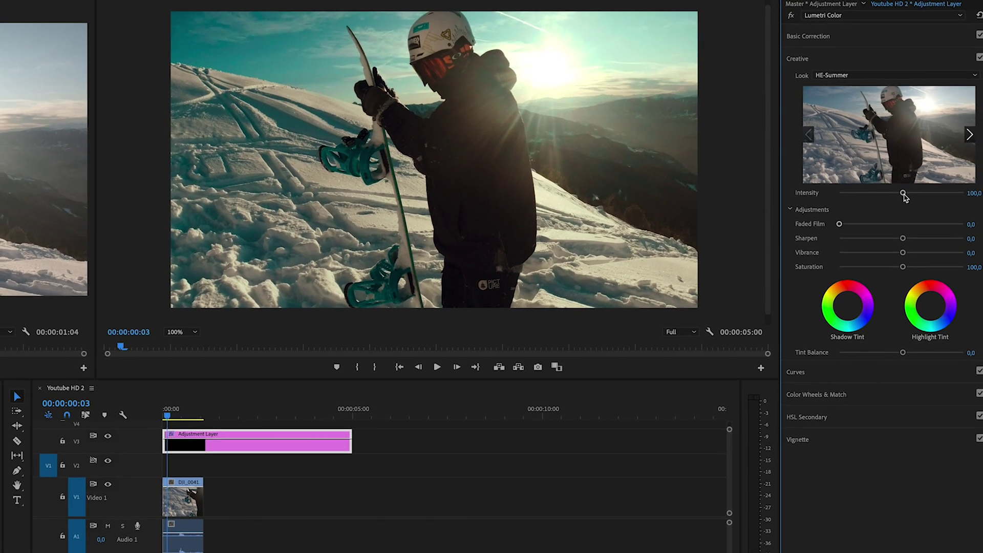
drag(903, 193, 873, 201)
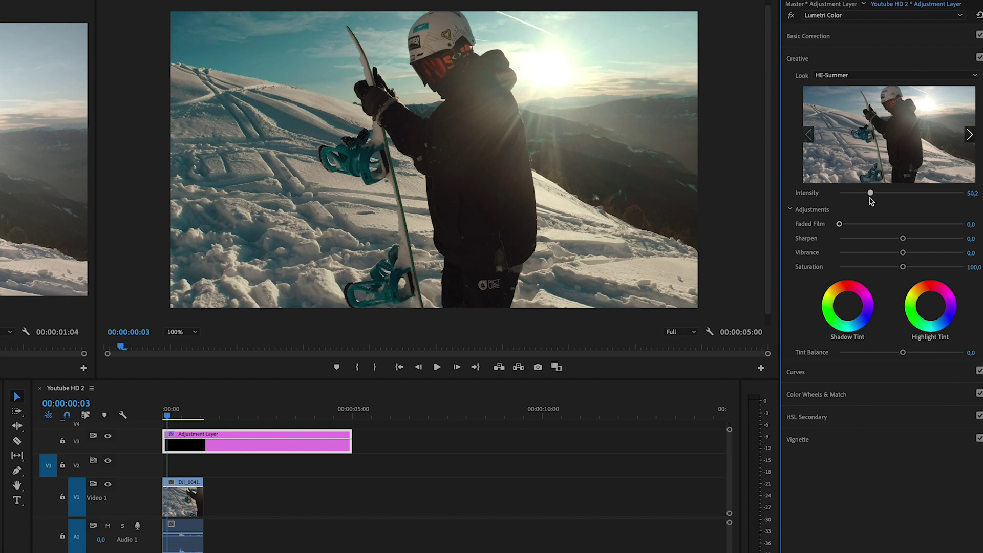
Play back the graded clip and compare it with the ungraded footage by toggling the visibility of track V3.
key(space)
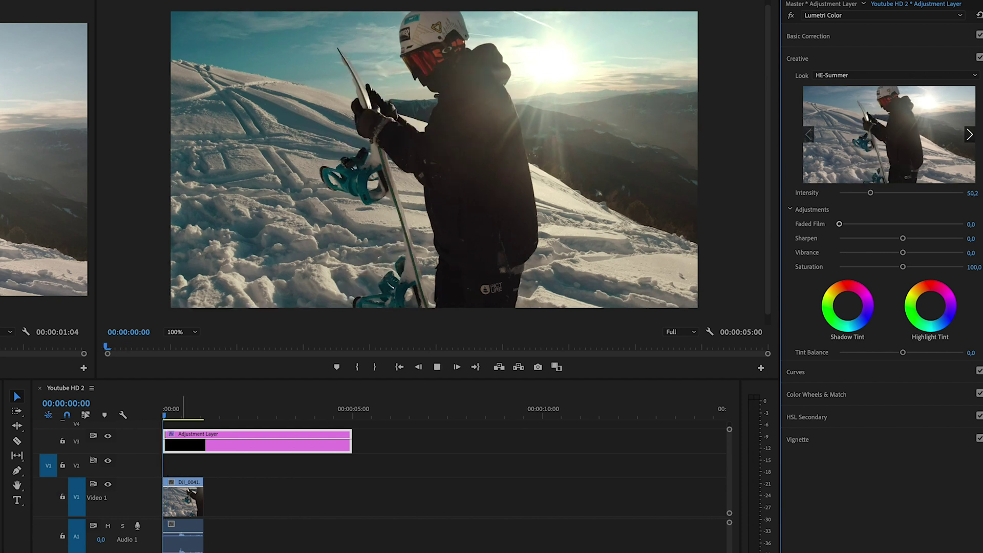
key(space)
drag(199, 415, 182, 413)
click(108, 436)
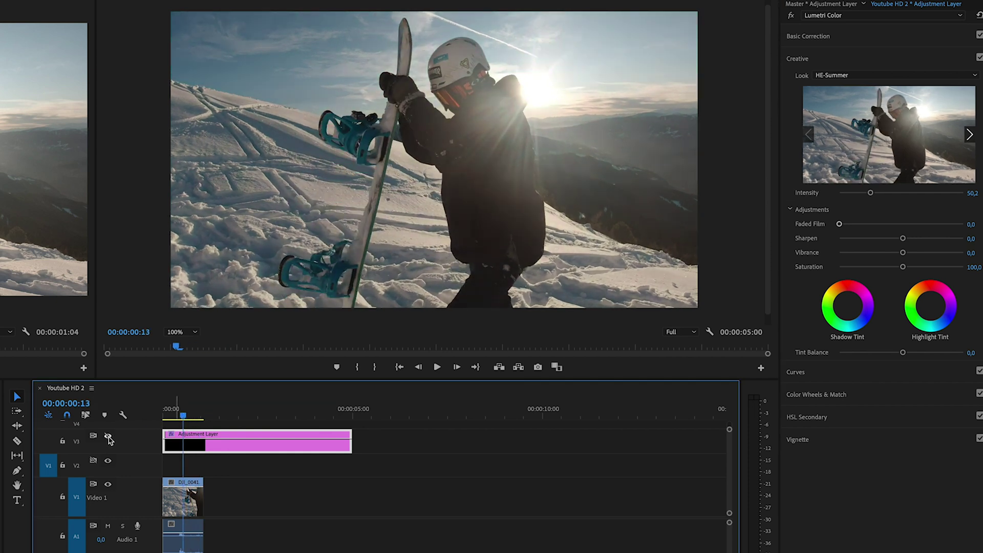
click(108, 436)
click(108, 437)
click(108, 436)
click(108, 437)
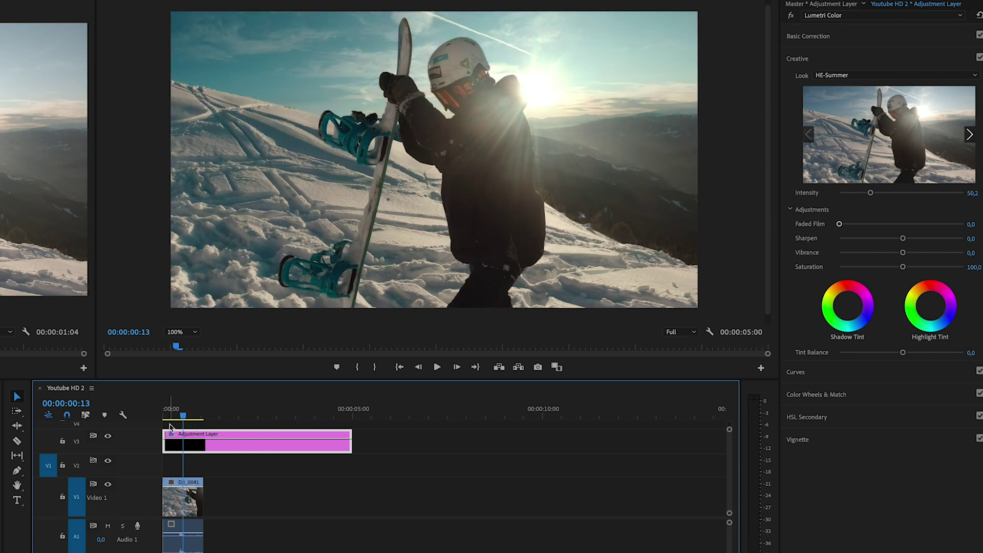
key(Left)
key(Left)
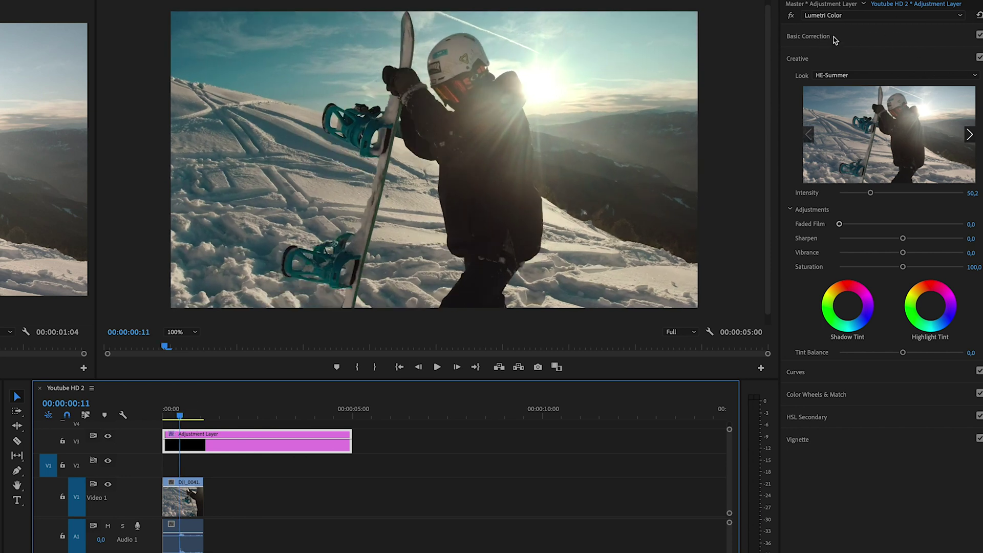
In the adjustment layer's Basic Correction, set Temperature to 6.6, Highlights to -20.7 and Shadows to 8.4.
click(835, 40)
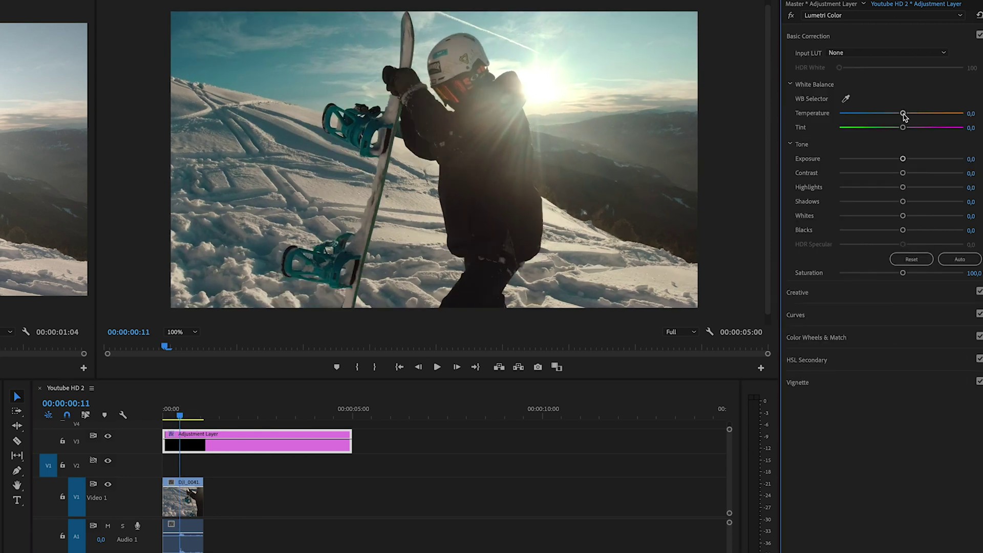
drag(902, 113, 905, 115)
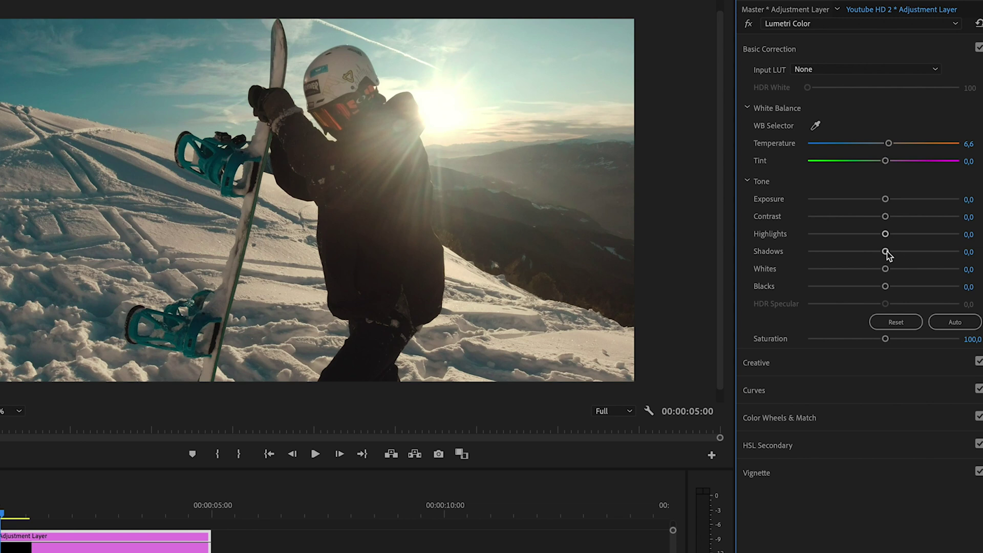
drag(886, 251, 866, 237)
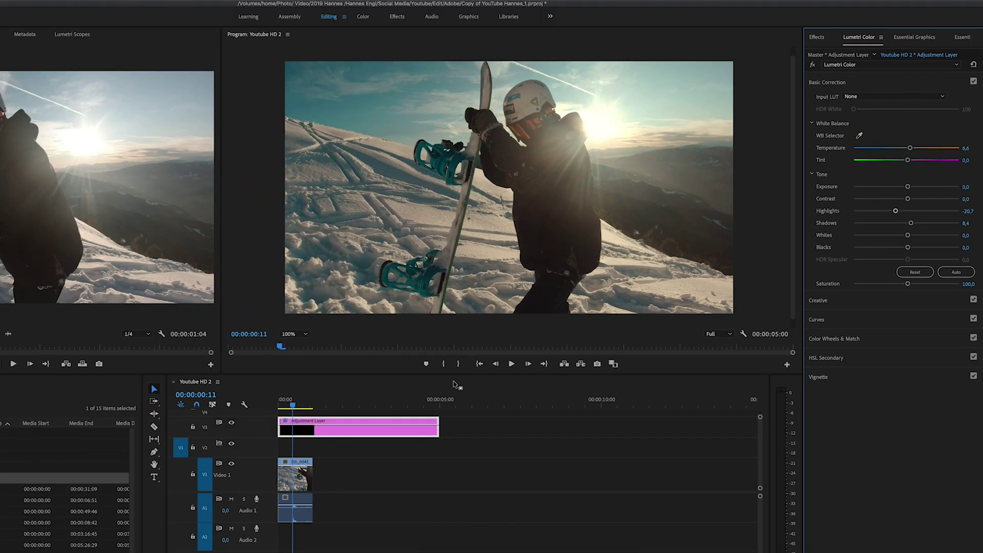
Review the corrected shot at neighbouring frames, comparing it with and without the V3 adjustment layer.
key(Right)
key(Right)
key(Right)
key(Right)
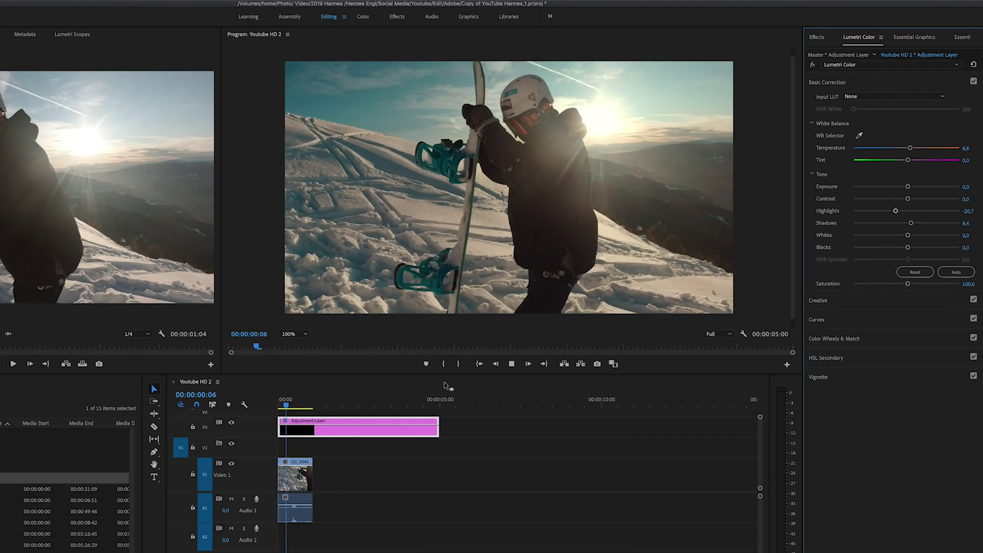
click(231, 423)
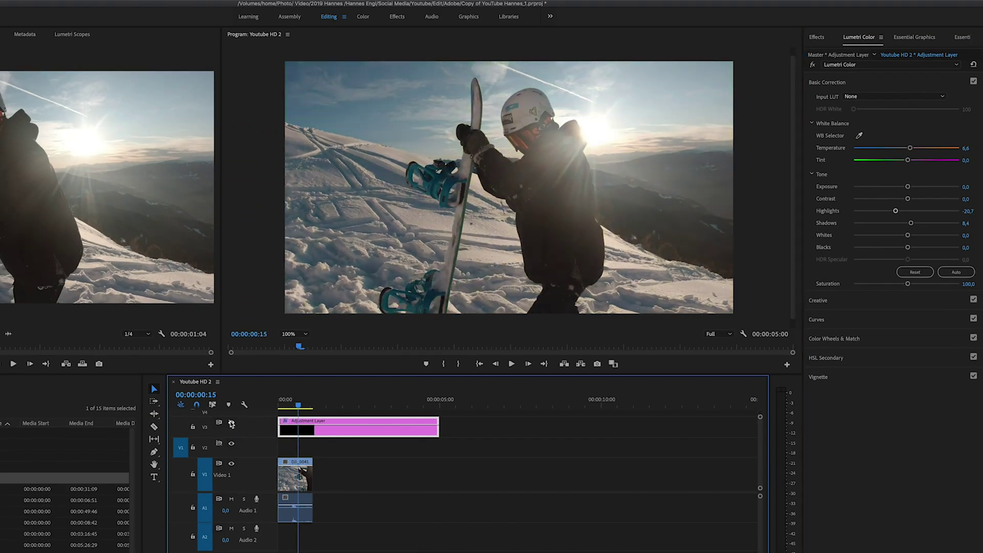
key(Right)
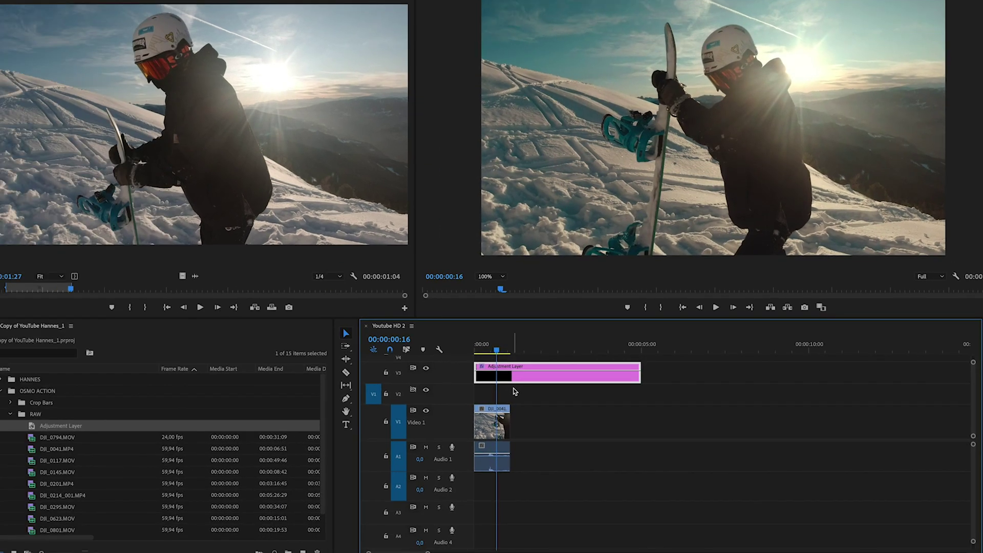
Mark a 00:00:02:10 excerpt of DJI_0145.MOV, place it directly after the first clip on Video 1, and play it back.
key(f)
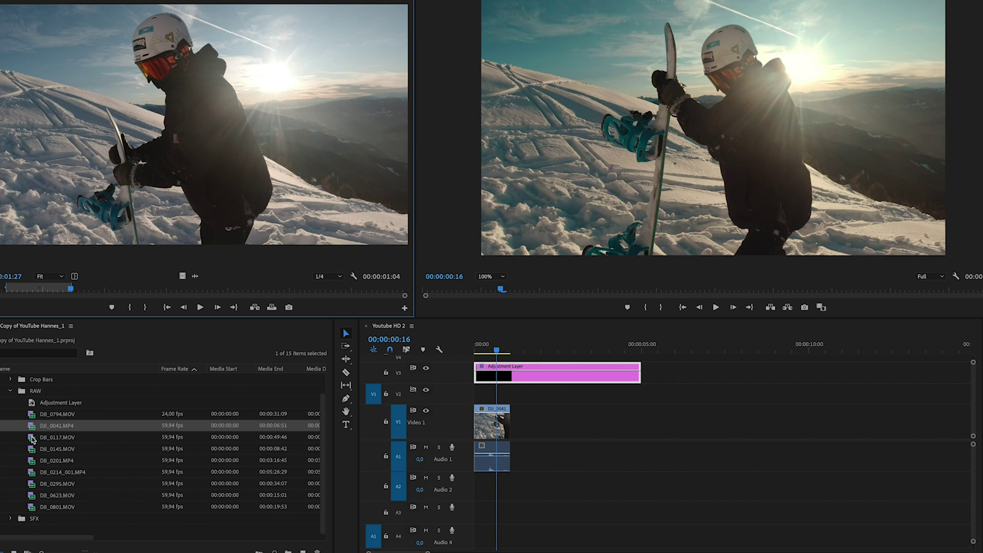
double_click(54, 449)
drag(30, 289, 124, 295)
drag(205, 153, 525, 448)
drag(553, 511, 551, 436)
key(space)
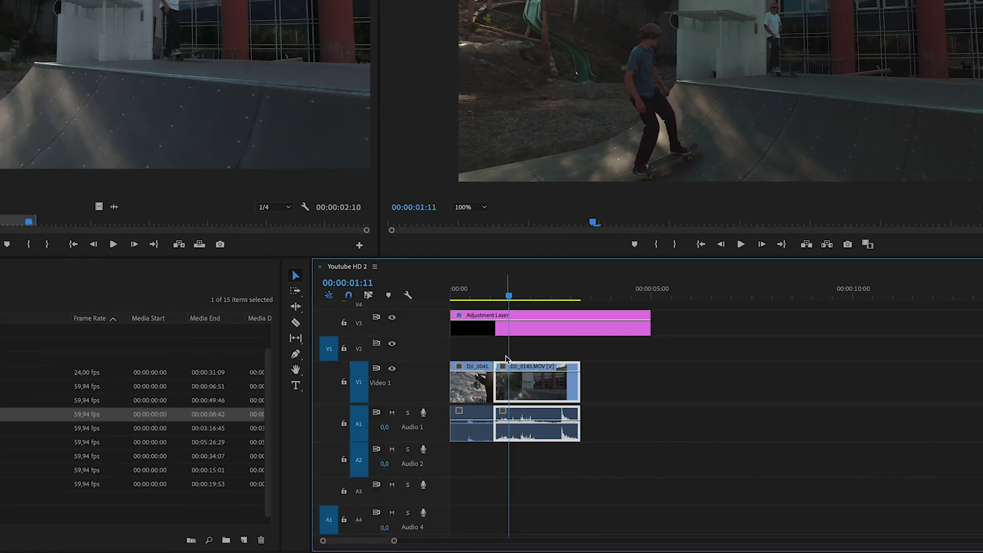
Split the V3 adjustment layer at the start of DJI_0145.MOV and reset the Lumetri Color effect on the second piece.
key(c)
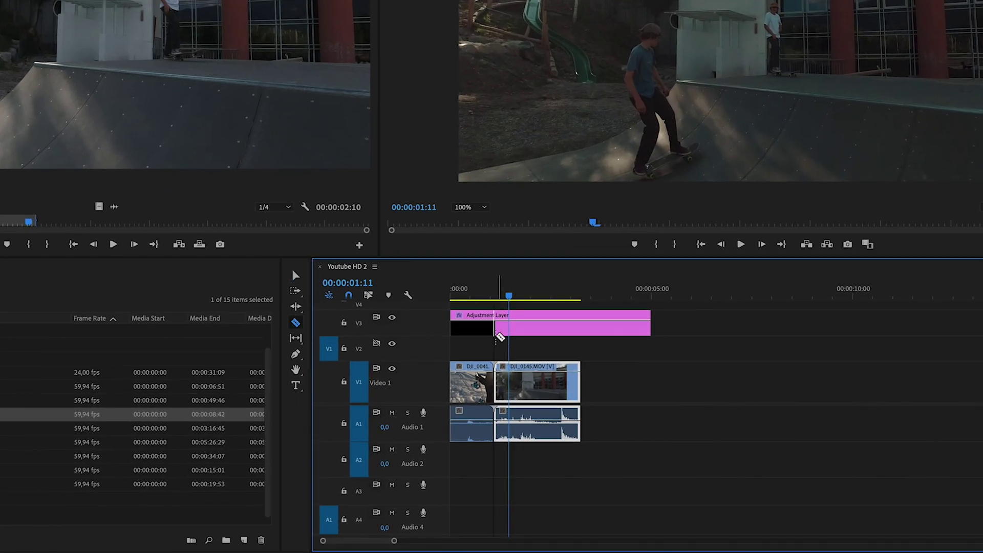
click(495, 328)
key(v)
click(497, 327)
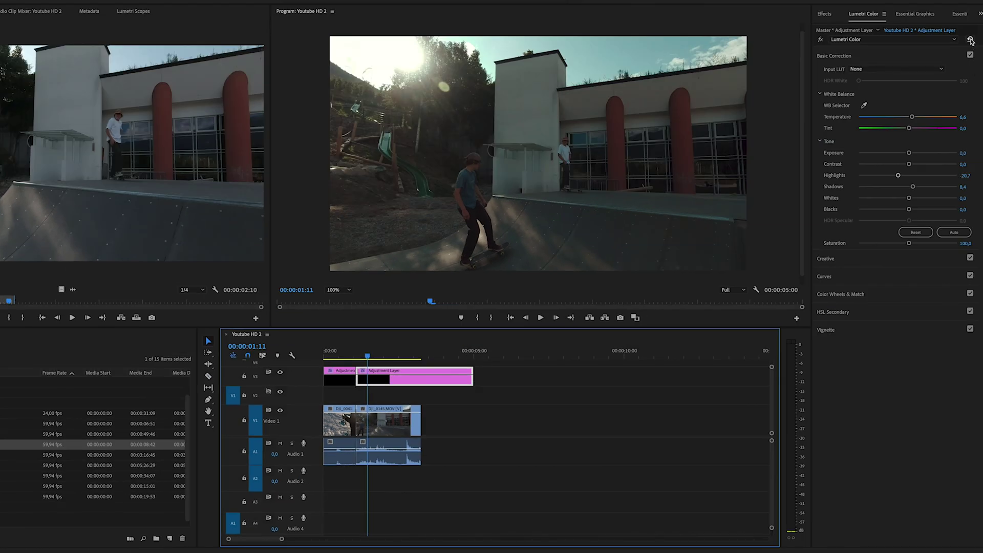
click(971, 41)
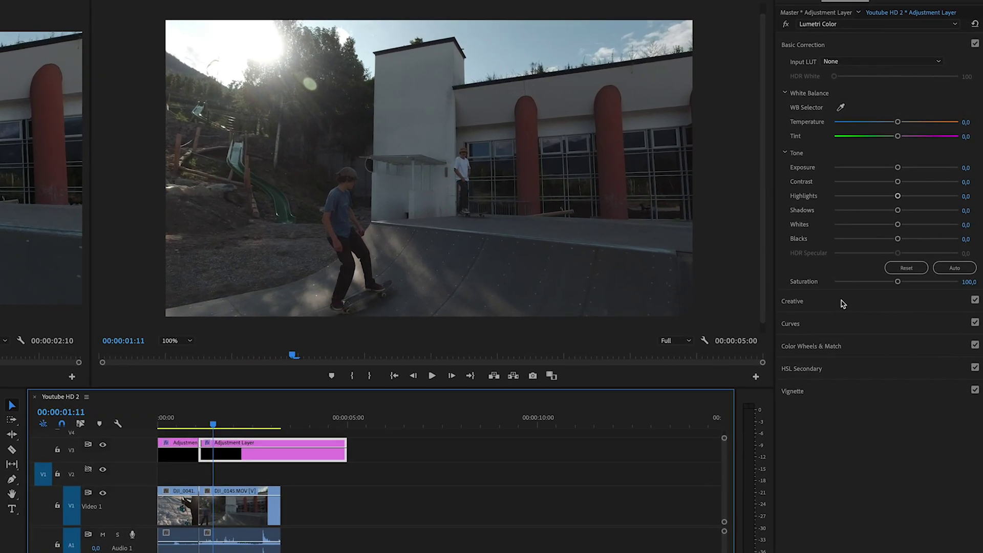
Apply the HE-Forest.cube LUT from the HE-Osmo folder as the Creative look on the second adjustment layer.
click(840, 302)
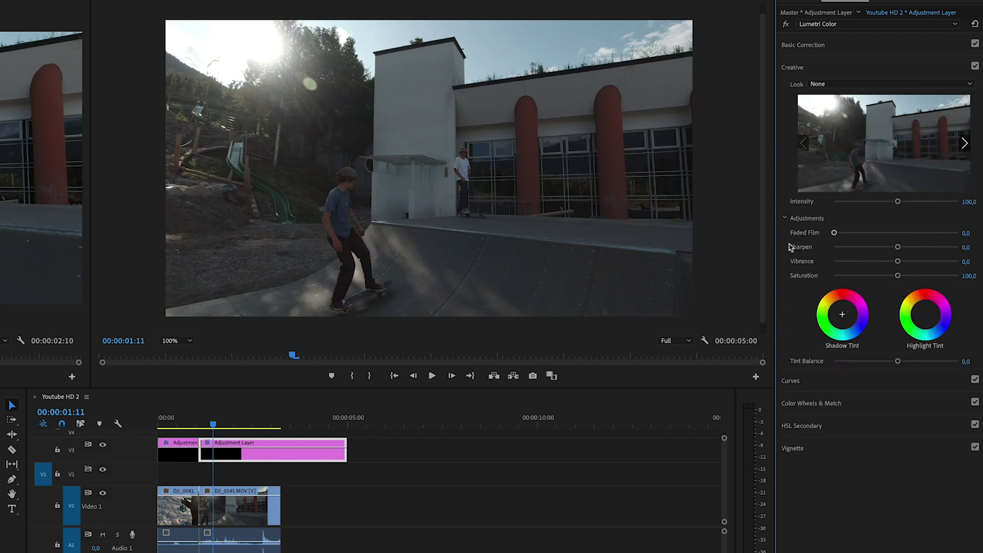
click(822, 84)
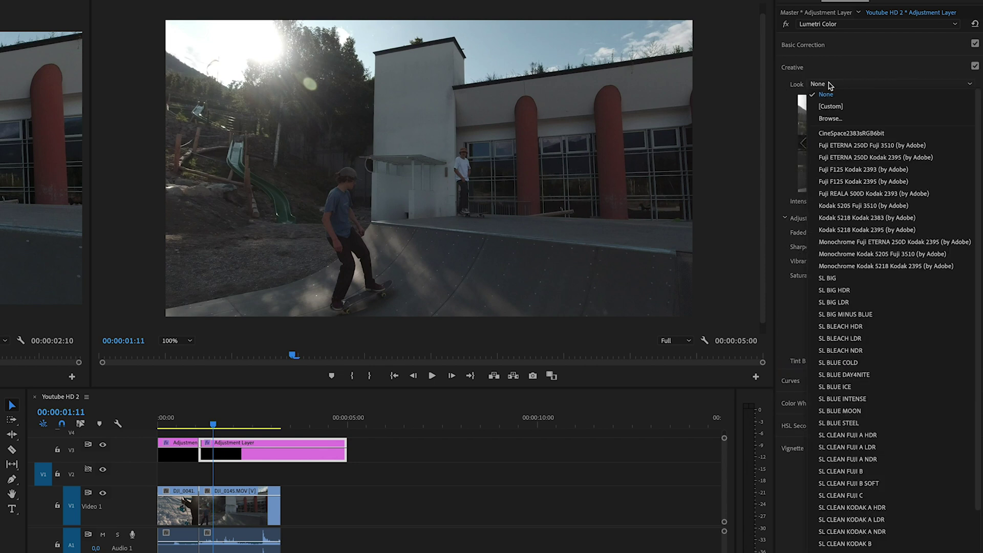
click(837, 121)
drag(363, 78, 432, 137)
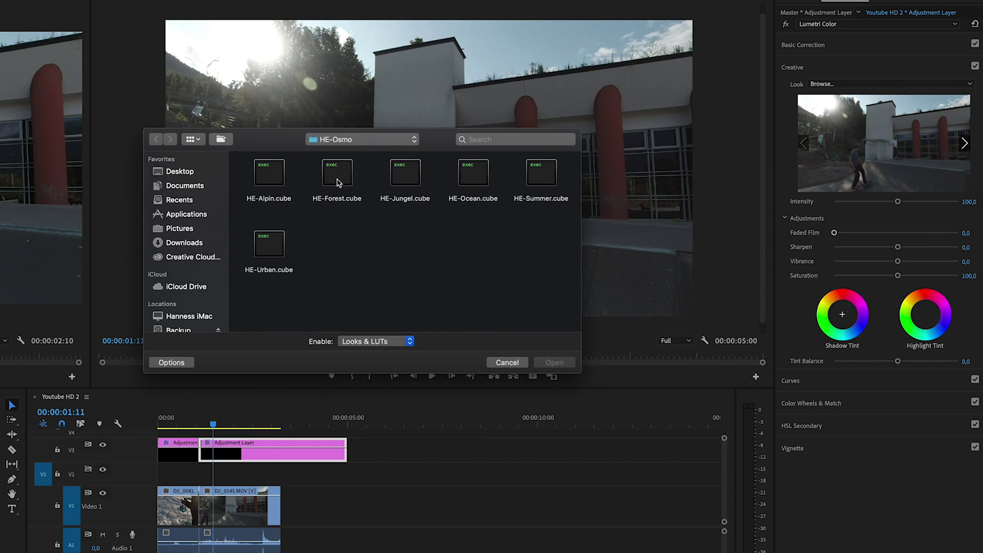
double_click(337, 177)
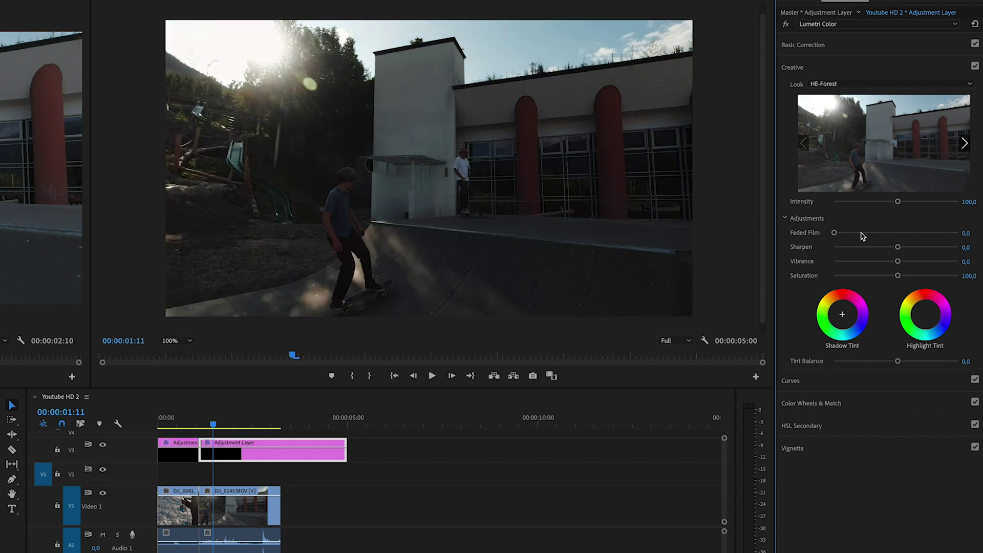
In the second adjustment layer's Basic Correction, set Exposure to 0.6, Highlights to -11.9 and Shadows to 17.2.
drag(221, 422, 227, 418)
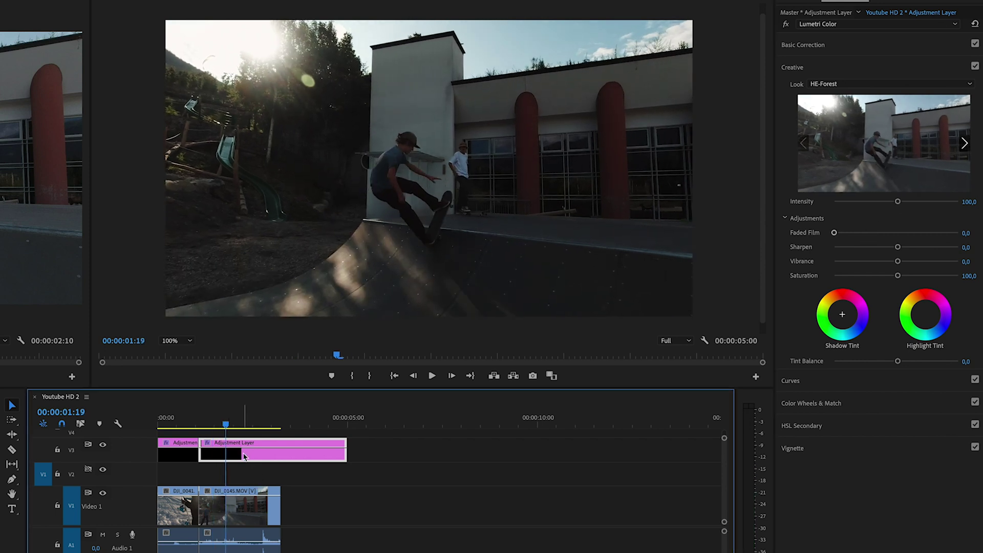
click(900, 51)
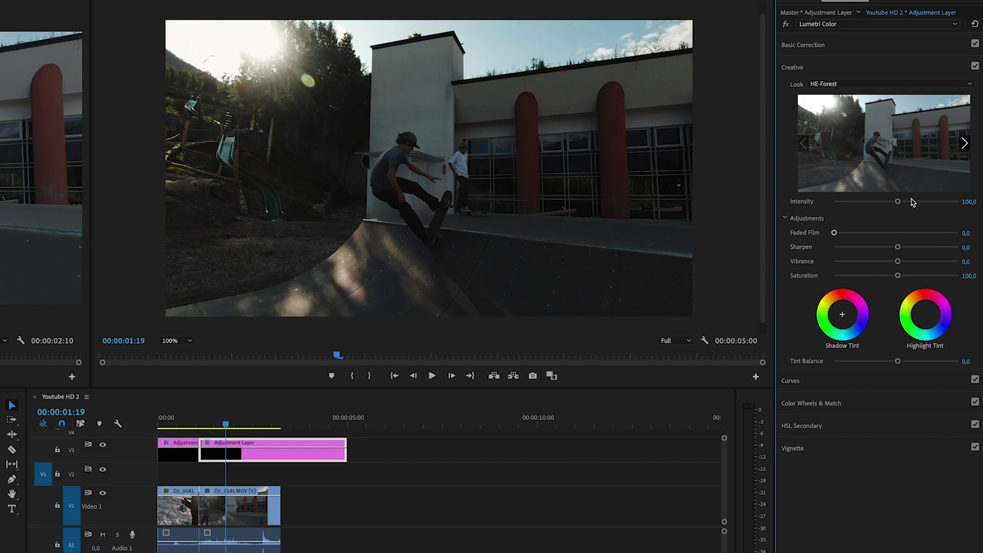
drag(898, 168, 905, 169)
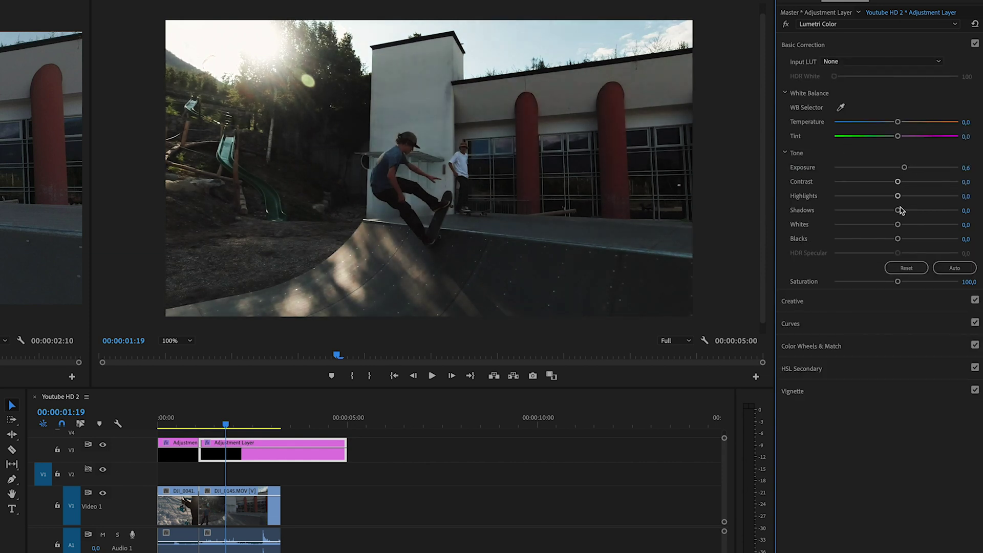
drag(898, 198, 885, 196)
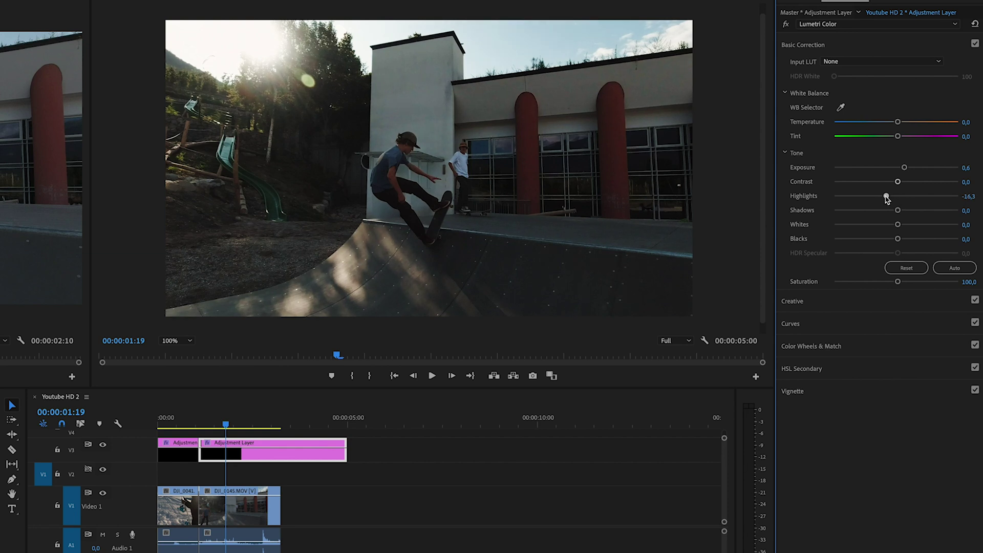
drag(904, 213, 907, 213)
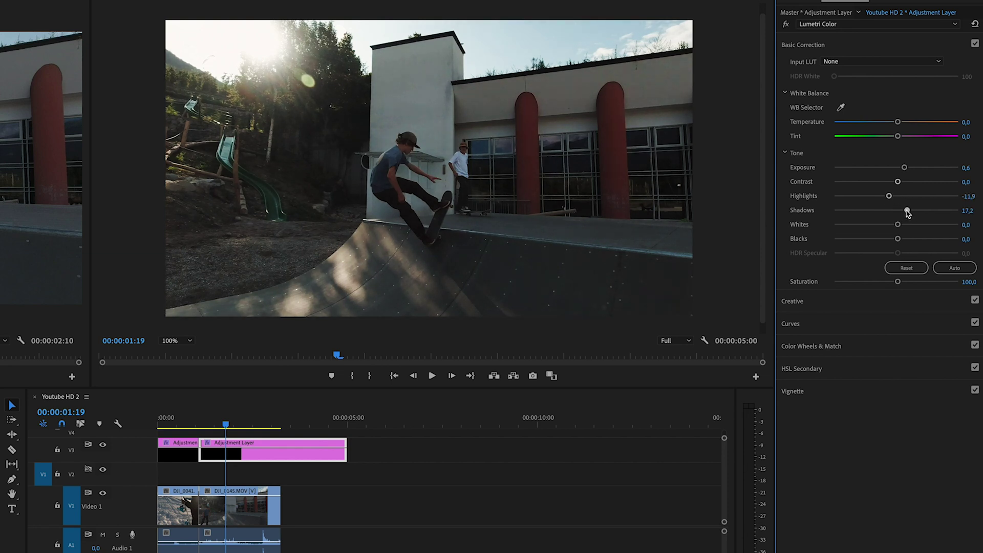
Play back the graded skateboard clip from its start and set the adjustment layer's Exposure to 0.9.
click(200, 424)
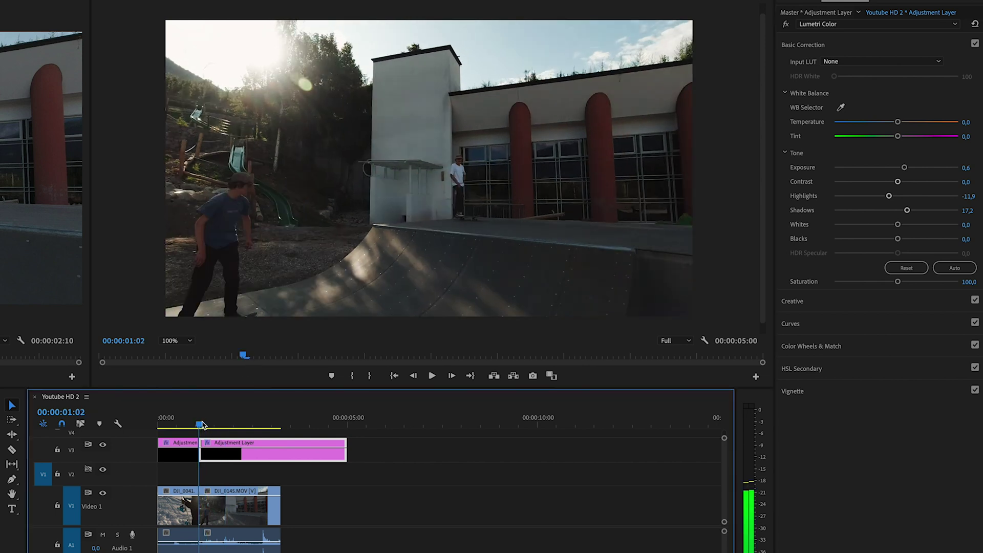
key(space)
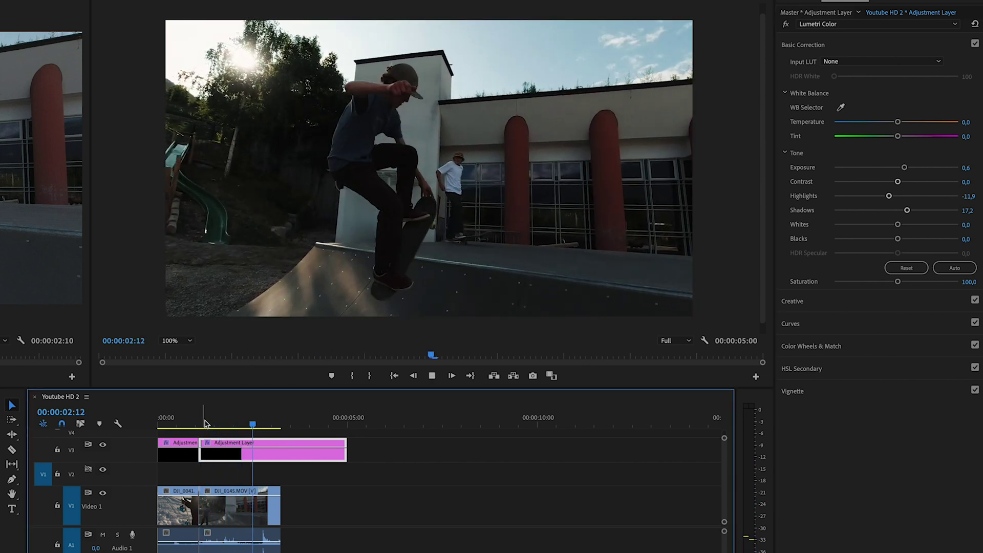
key(space)
click(214, 424)
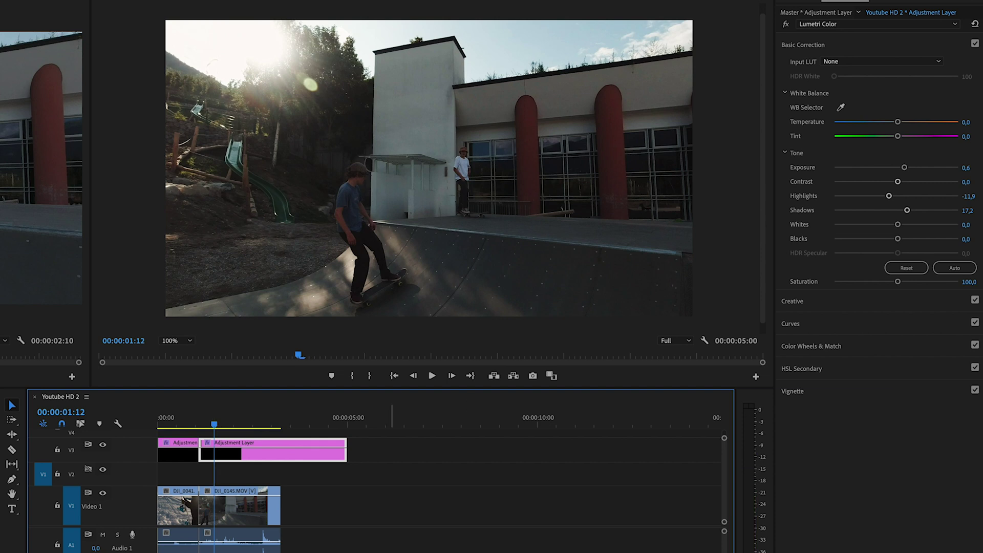
drag(904, 168, 907, 168)
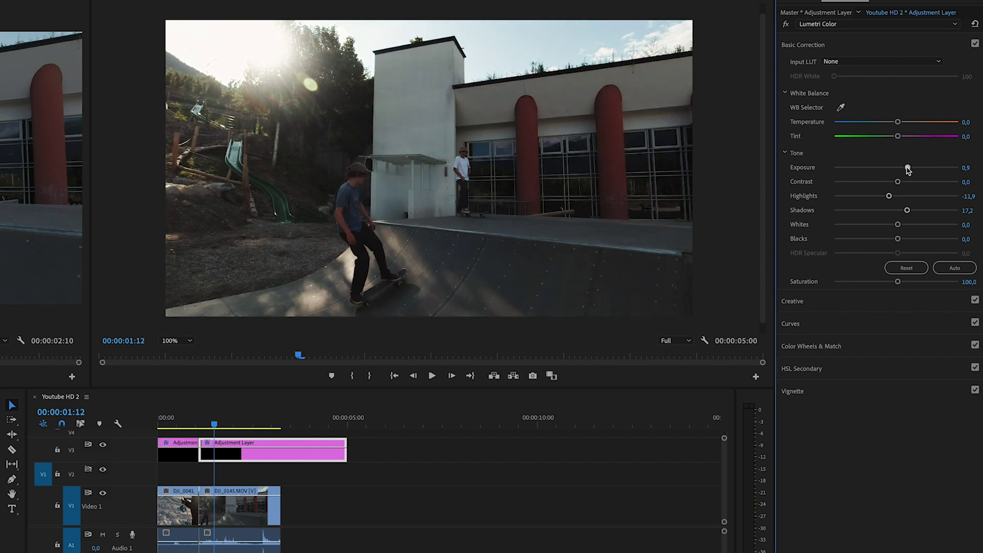
Review the skateboard shot at several frames, comparing it with and without the V3 adjustment layer.
drag(217, 424, 237, 426)
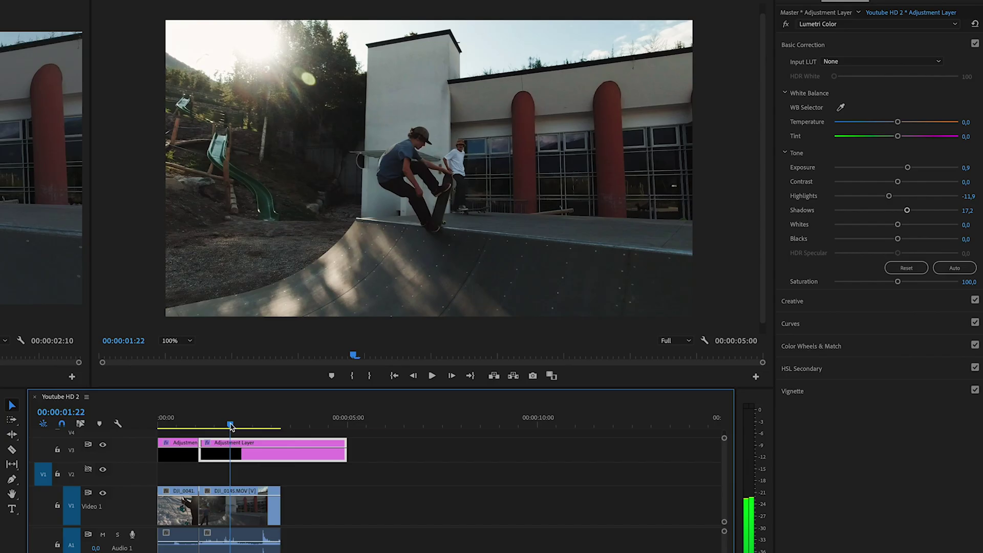
drag(231, 426, 227, 426)
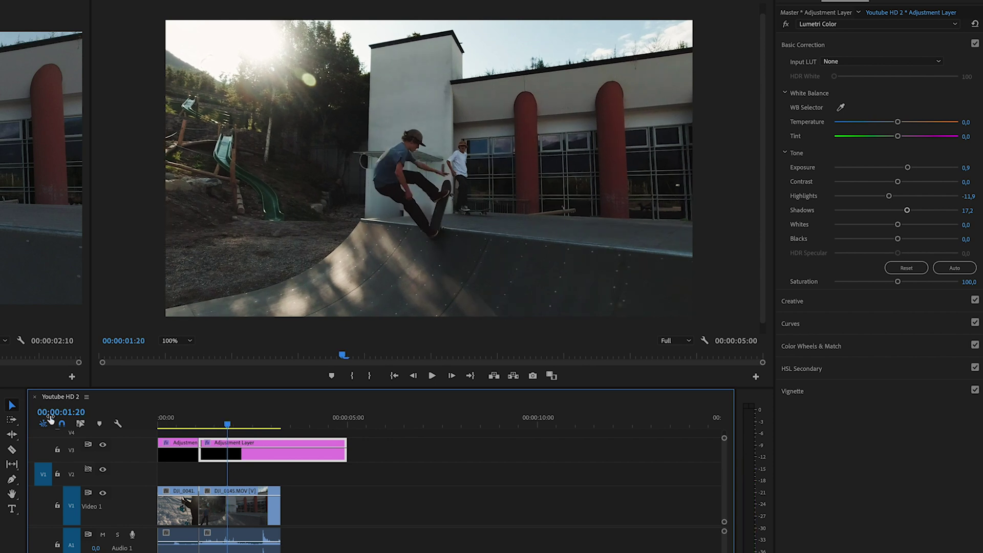
click(103, 445)
click(103, 446)
key(Left)
key(Left)
key(Left)
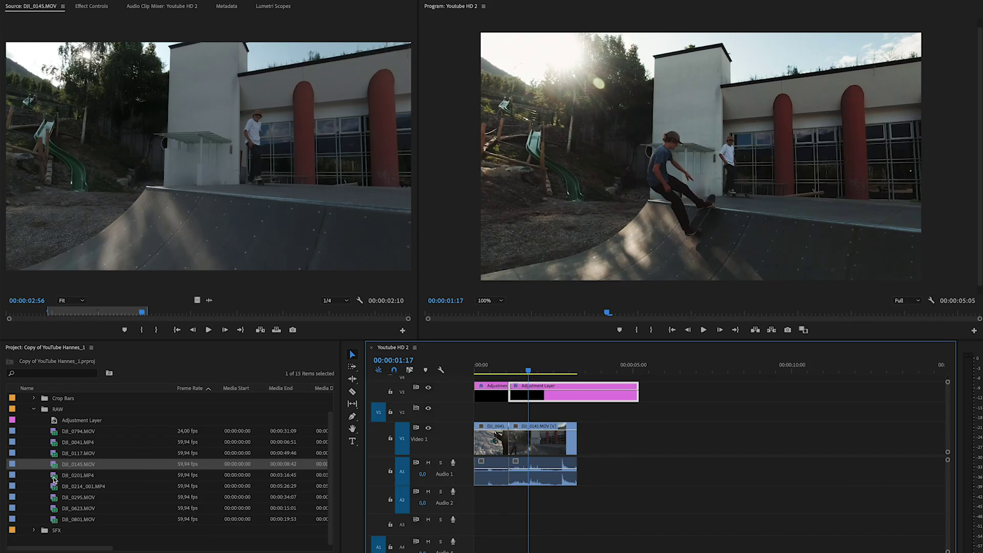
Open DJI_0201.MP4 from the RAW bin and place its 00:00:02:56 excerpt directly after DJI_0145.MOV on Video 1.
double_click(54, 475)
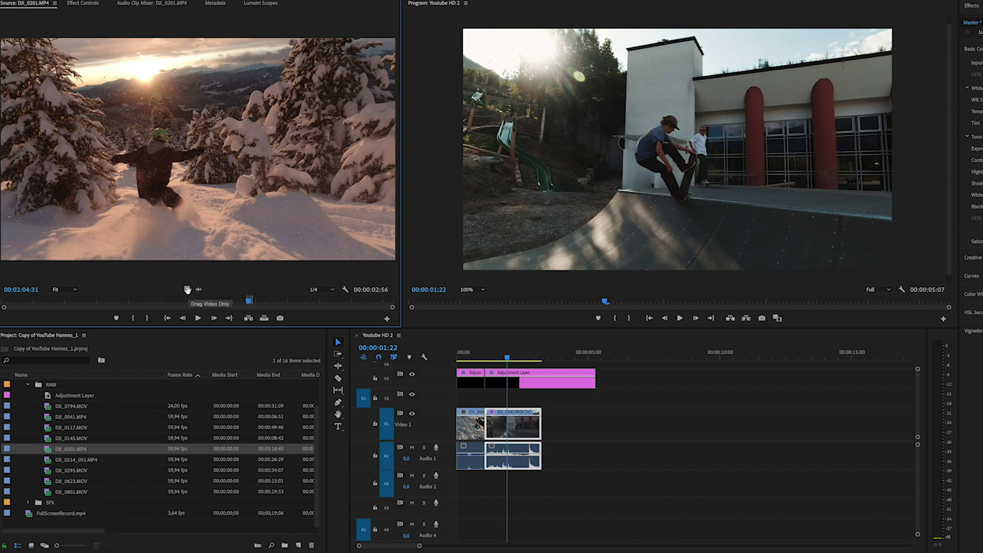
drag(187, 290, 552, 453)
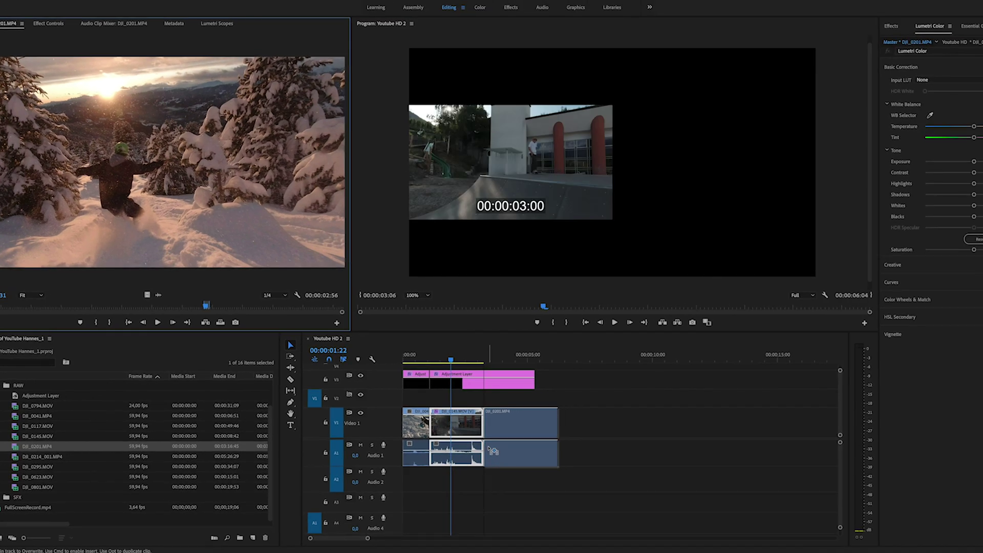
drag(491, 450, 491, 449)
drag(483, 360, 498, 361)
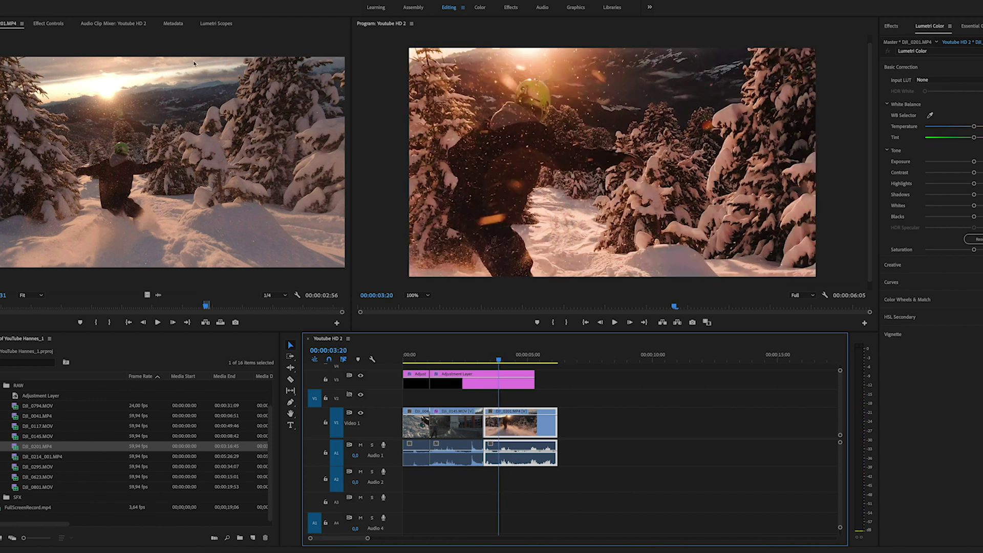
Set the Scale of the DJI_0201.MP4 clip in the sequence to 50 and check the framing at 00:00:04:00.
click(58, 25)
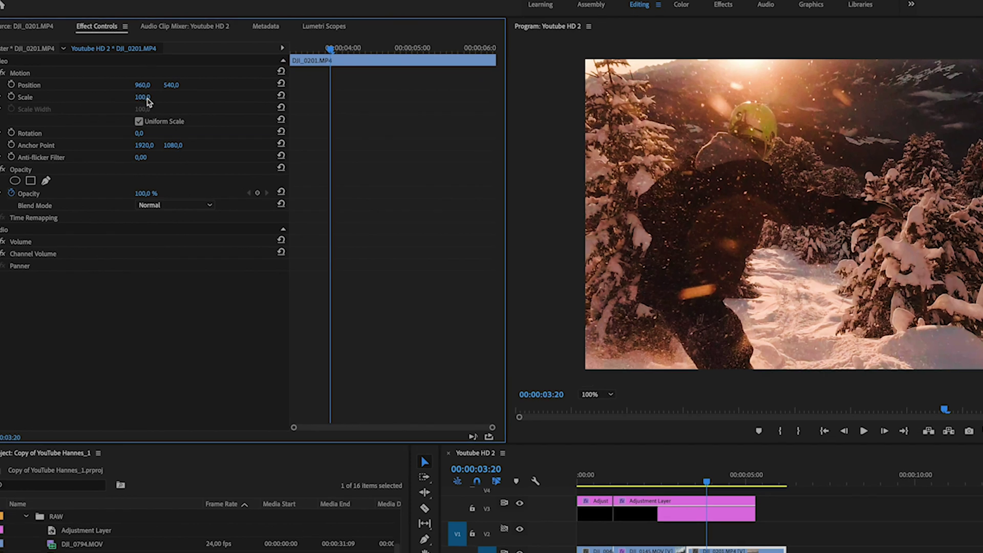
click(84, 76)
text(50)
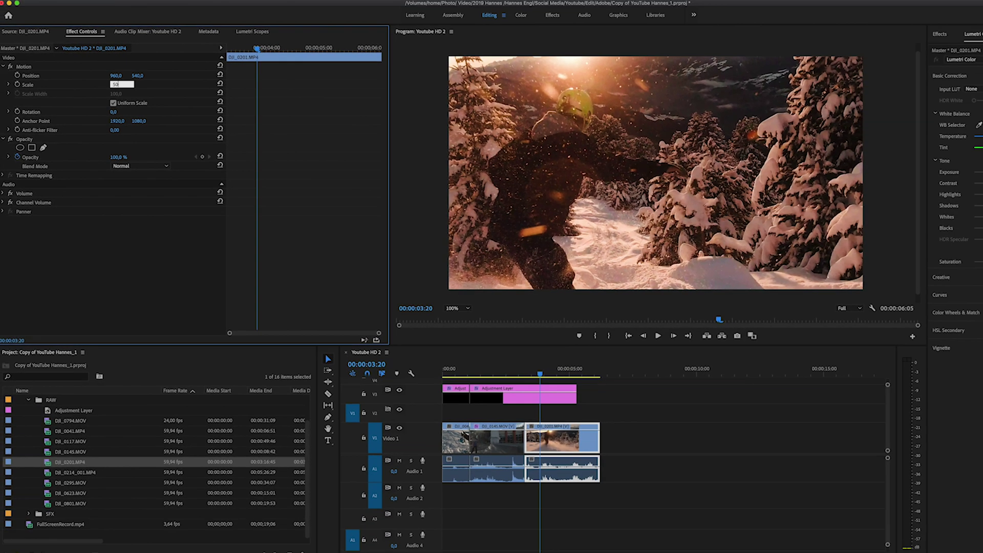
key(Return)
click(563, 414)
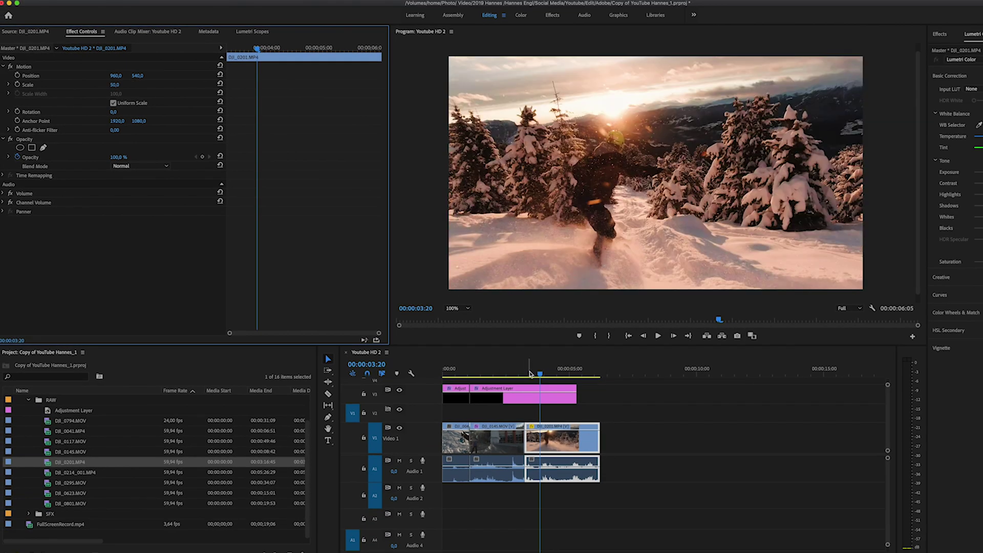
key(shift+Right)
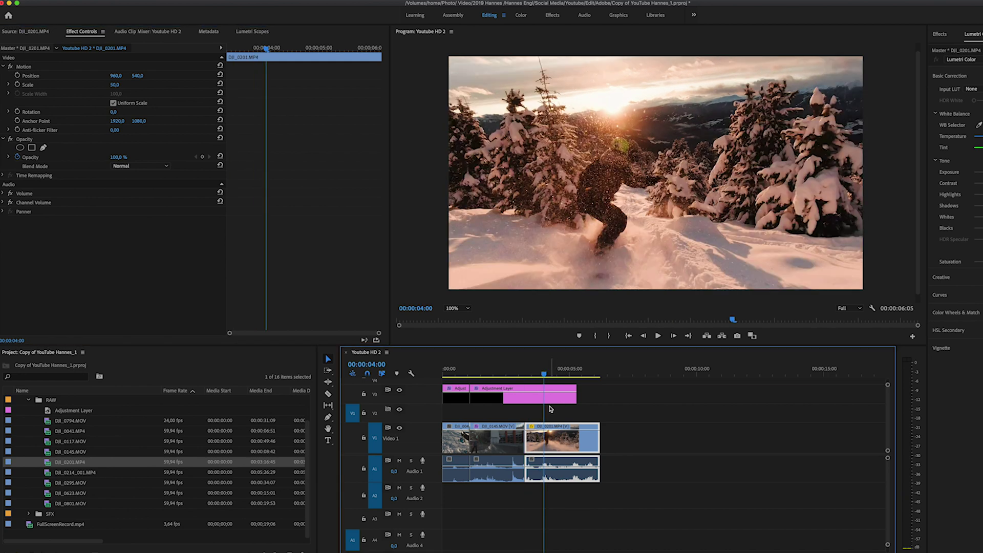
Split the V3 adjustment layer at the start of DJI_0201.MP4 and extend the new piece to the end of that clip.
key(c)
click(525, 397)
key(v)
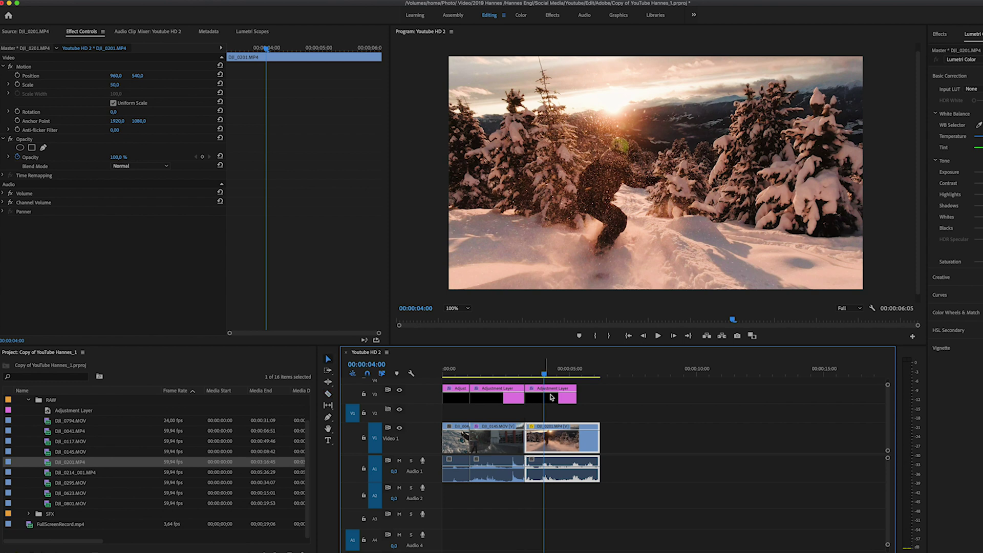
drag(574, 397, 598, 397)
Reset Lumetri Color on the third adjustment layer and apply the HE-Ocean.cube LUT as its Creative look.
click(559, 401)
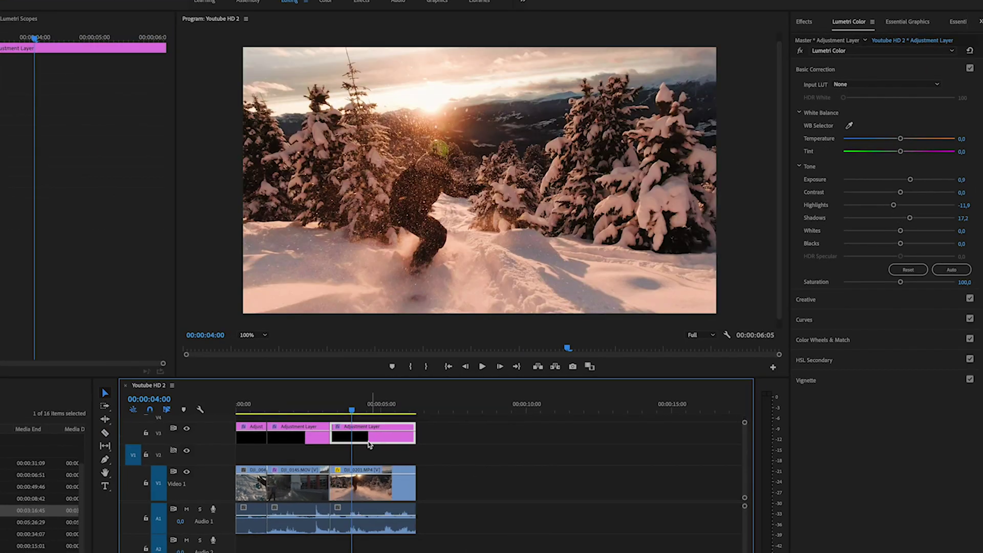
click(968, 50)
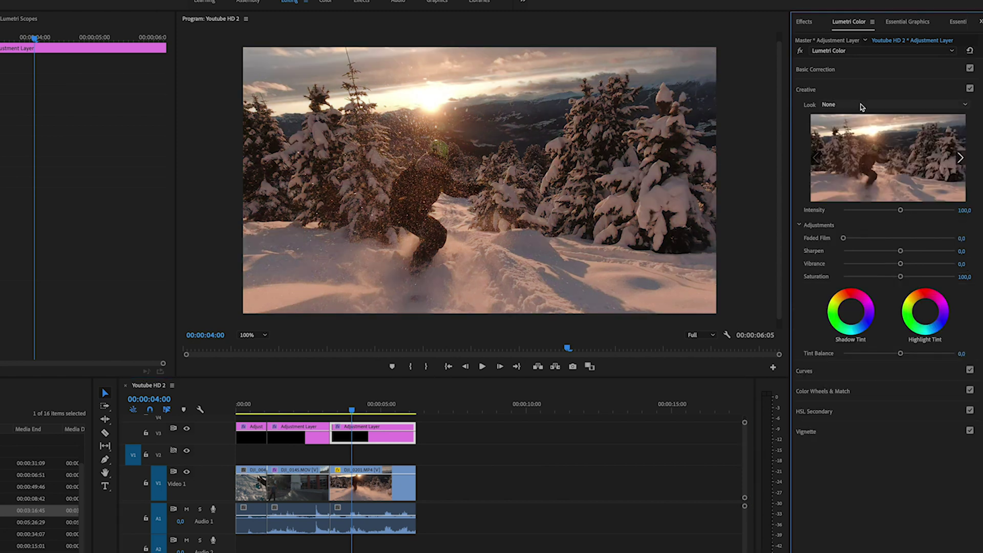
click(862, 106)
key(Return)
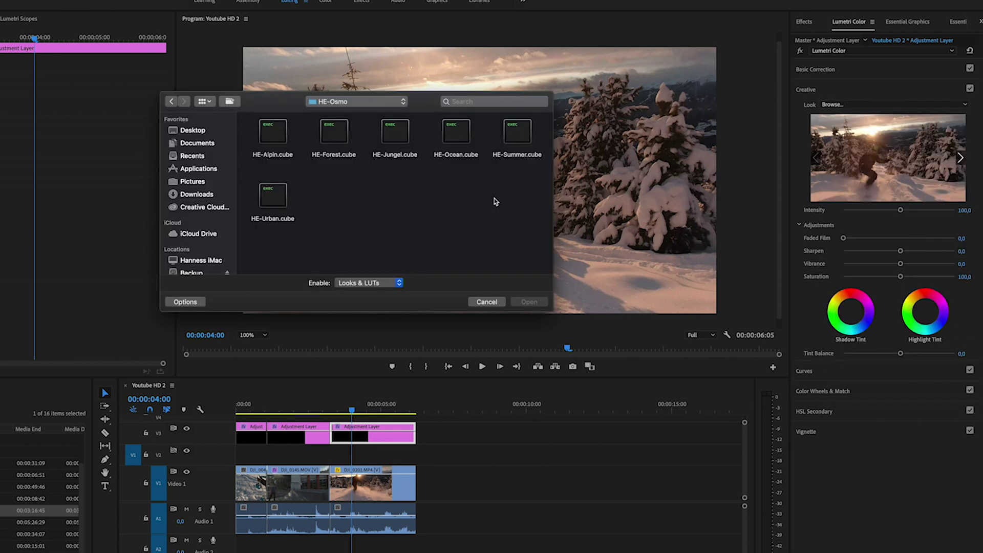
double_click(457, 134)
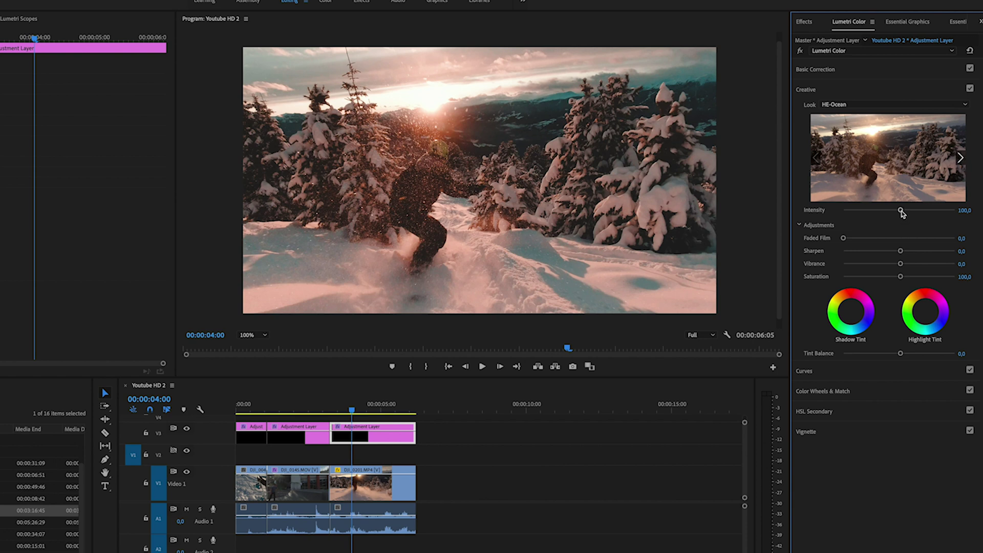
Reduce the HE-Ocean look's Intensity to 76.7, playing back the snow shot to judge the effect.
drag(900, 210, 890, 211)
drag(352, 409, 336, 410)
key(space)
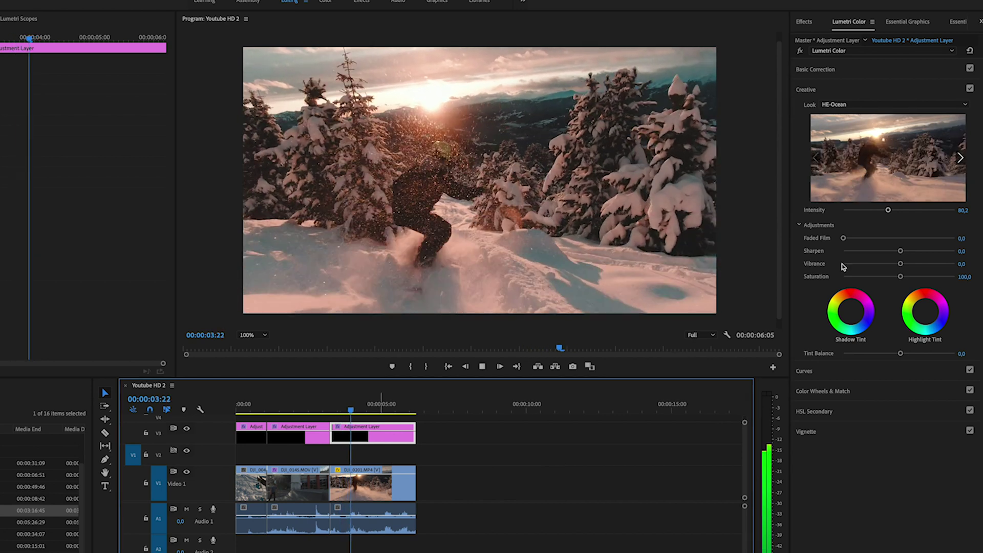
drag(888, 210, 887, 212)
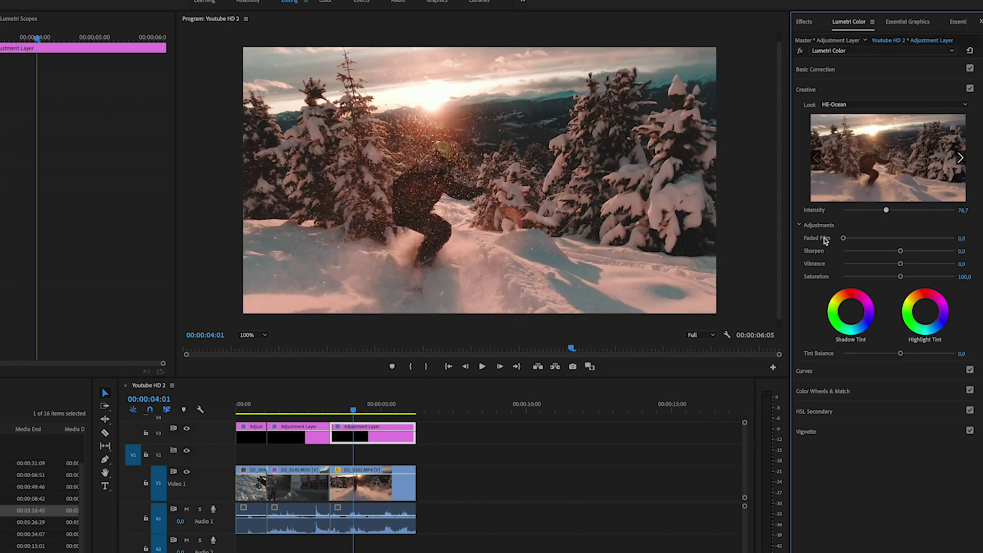
Play back more of the graded snow shot and select the DJI_0201.MP4 clip on Video 1.
click(364, 409)
key(space)
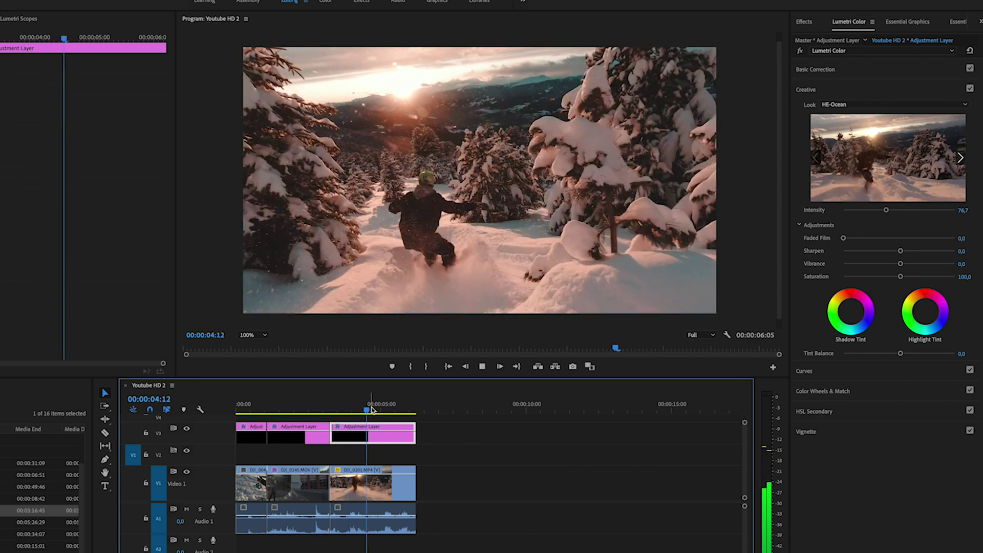
click(359, 481)
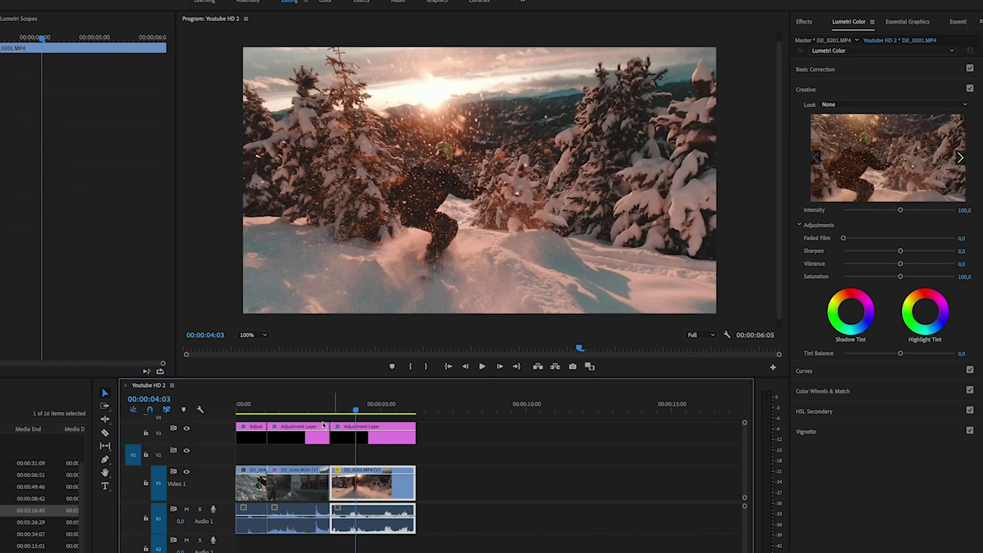
Toggle the V3 adjustment layer track's visibility to compare the snow shot with and without its grade, and play it back.
click(186, 428)
click(187, 429)
click(187, 429)
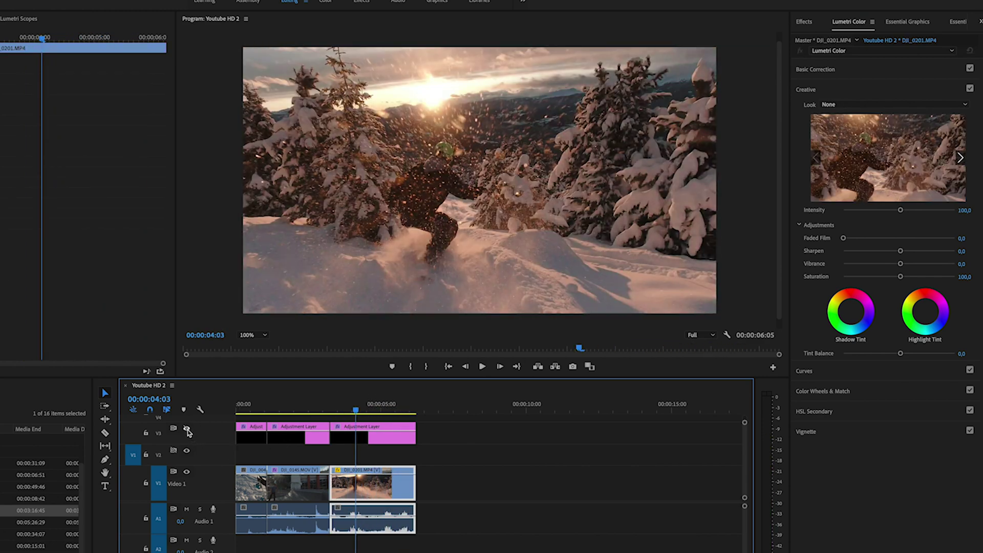
click(187, 430)
click(187, 430)
click(187, 430)
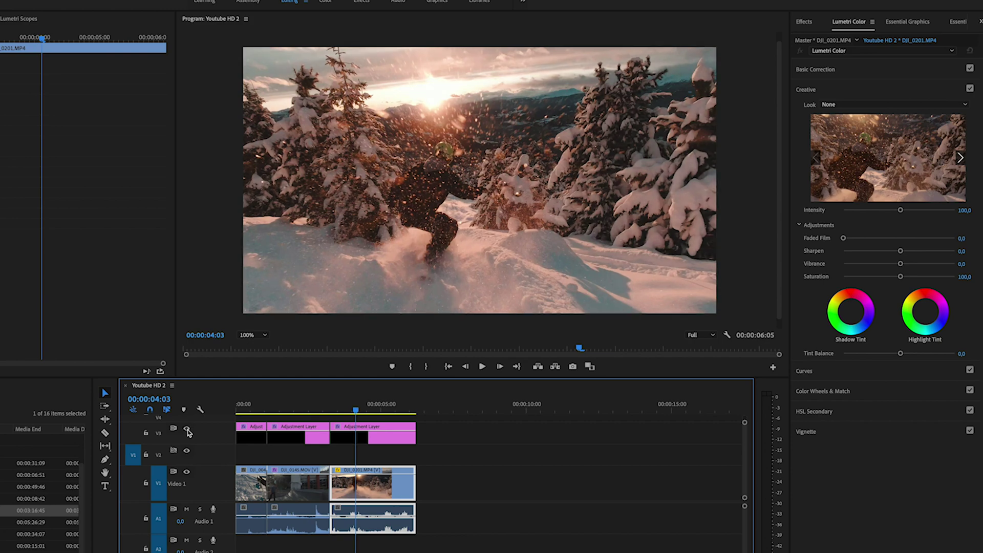
key(space)
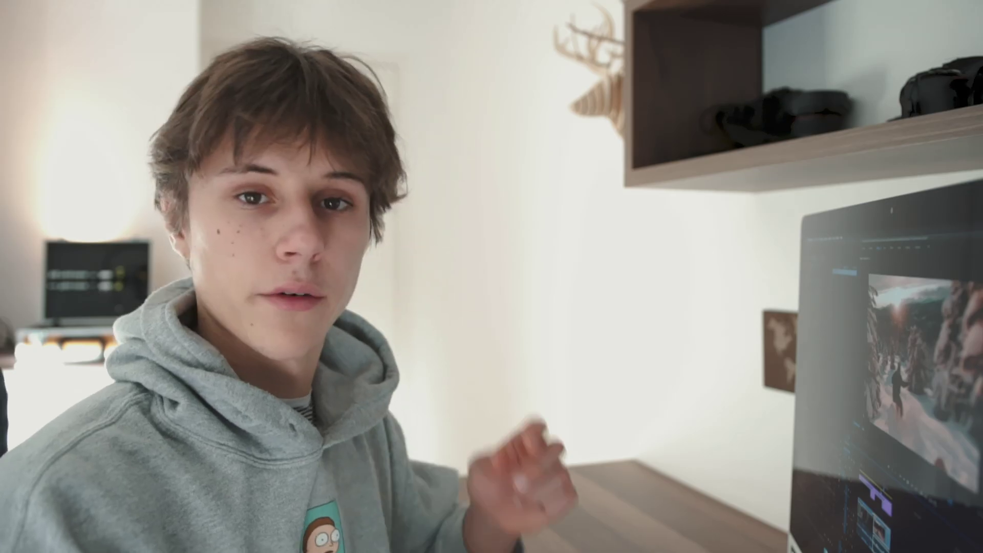
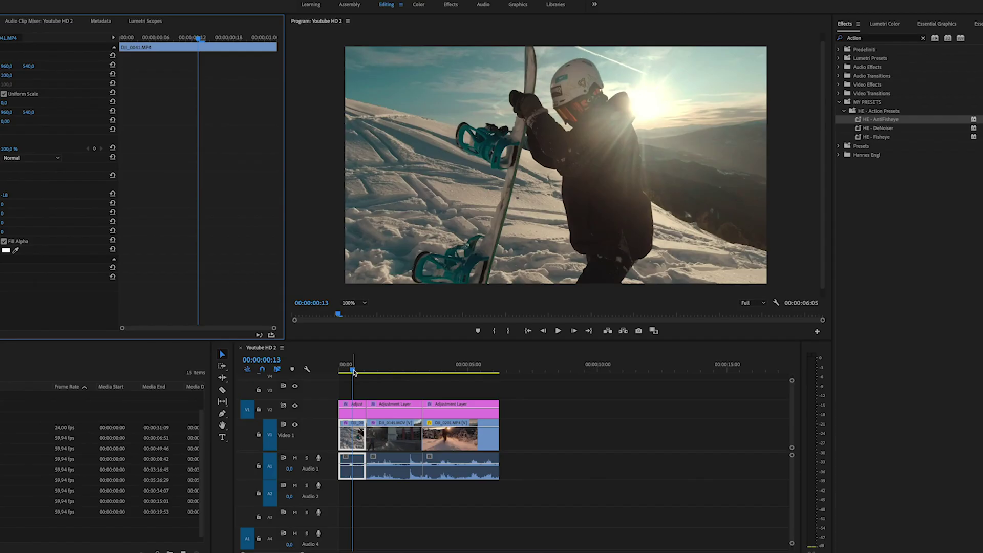
Apply the HE - DeNoiser preset to the adjustment layers above all three clips.
click(353, 371)
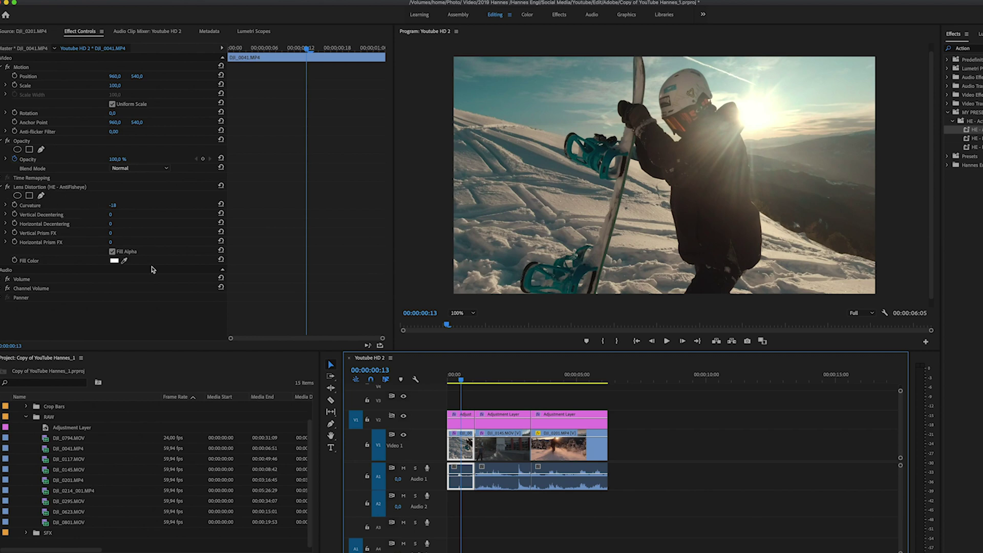
drag(462, 382, 496, 383)
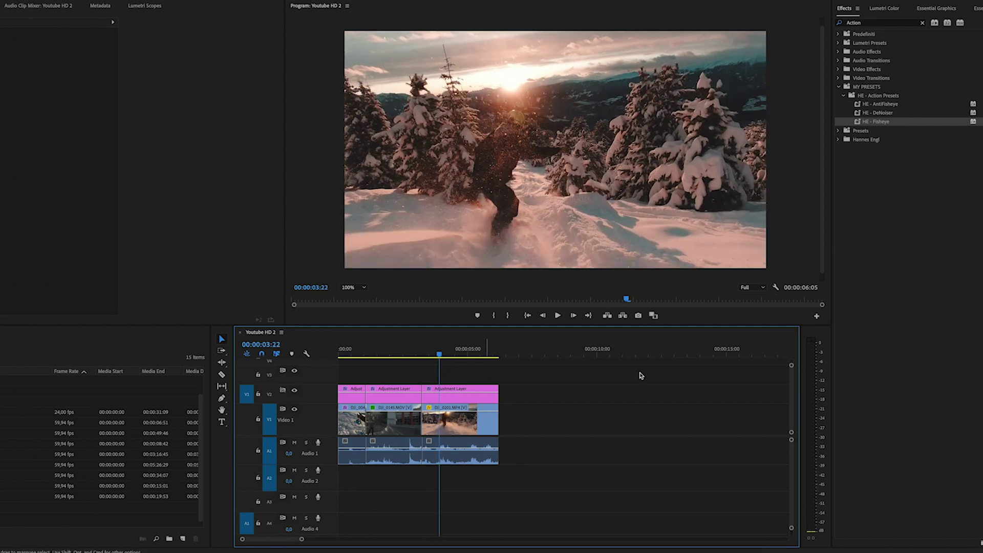
click(887, 112)
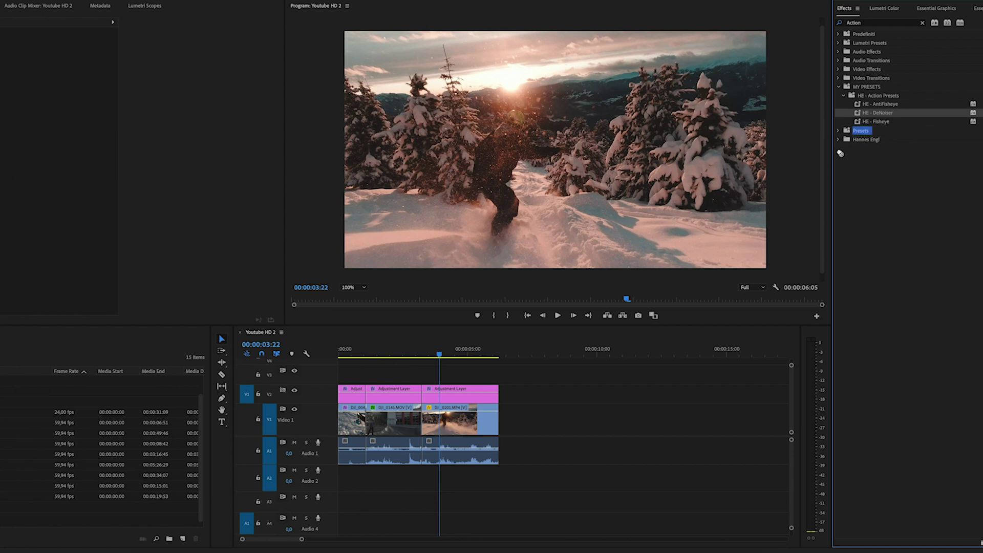
drag(472, 394, 472, 396)
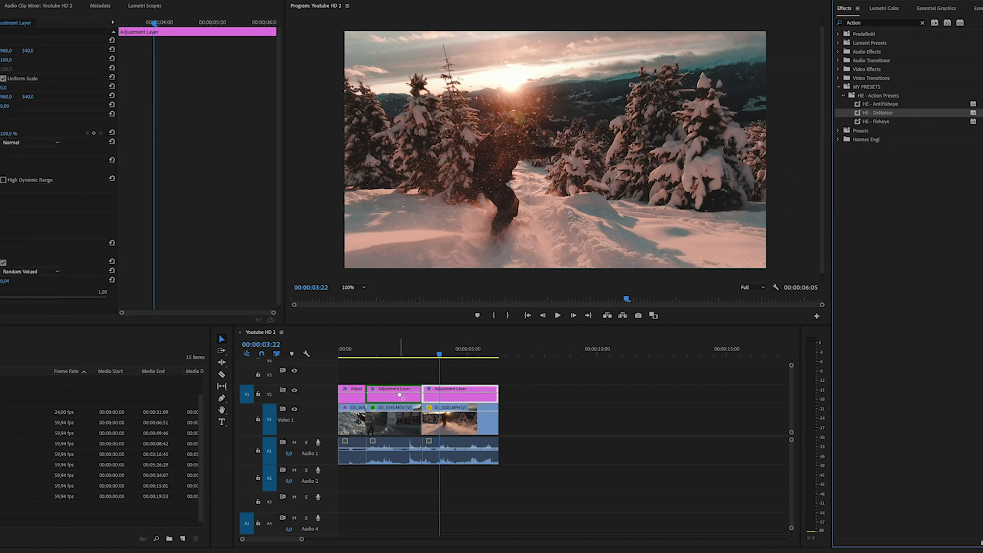
drag(400, 394, 346, 392)
click(441, 354)
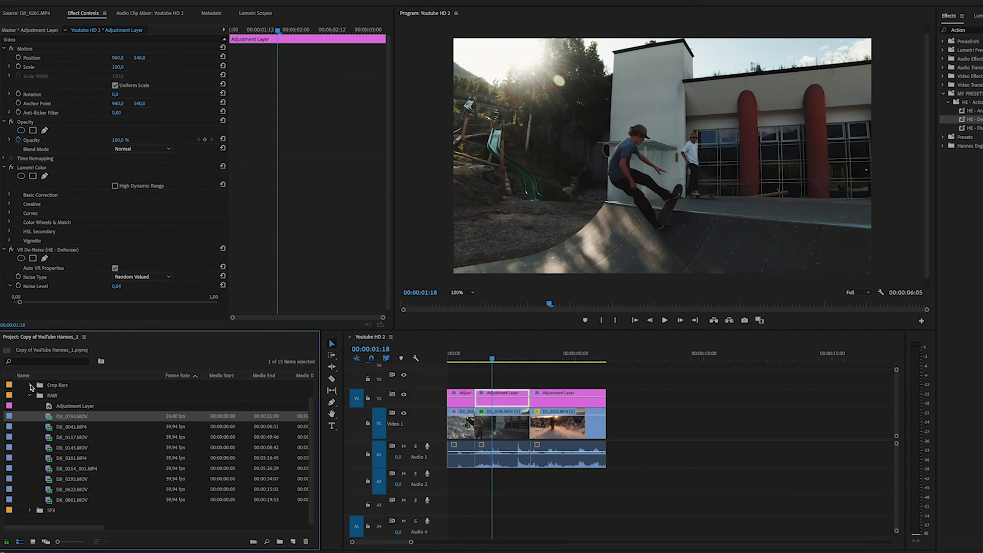
Place HD Cinematic 239 Crop.png from the Crop Bars HD bin on V3 at the sequence start and extend it to the sequence end.
click(30, 386)
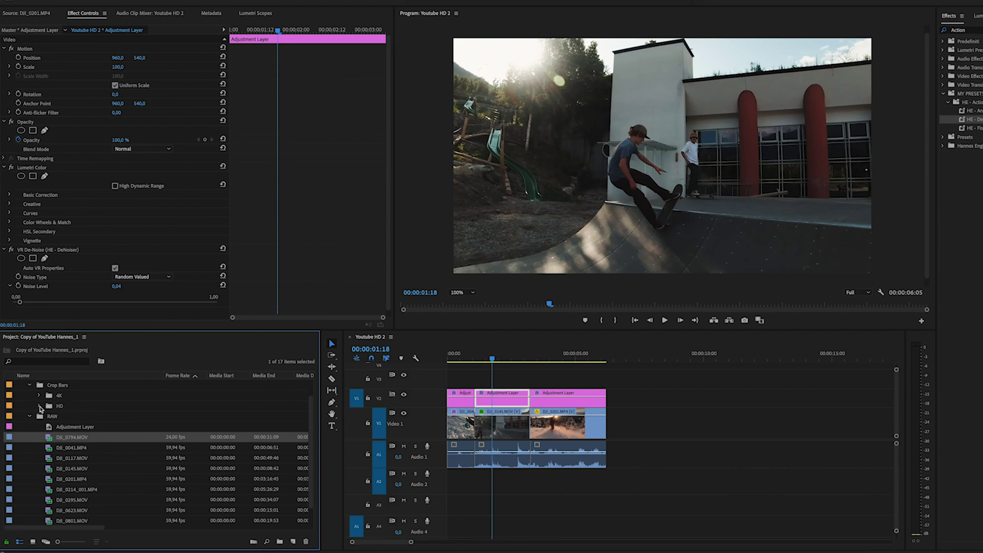
click(40, 406)
click(82, 430)
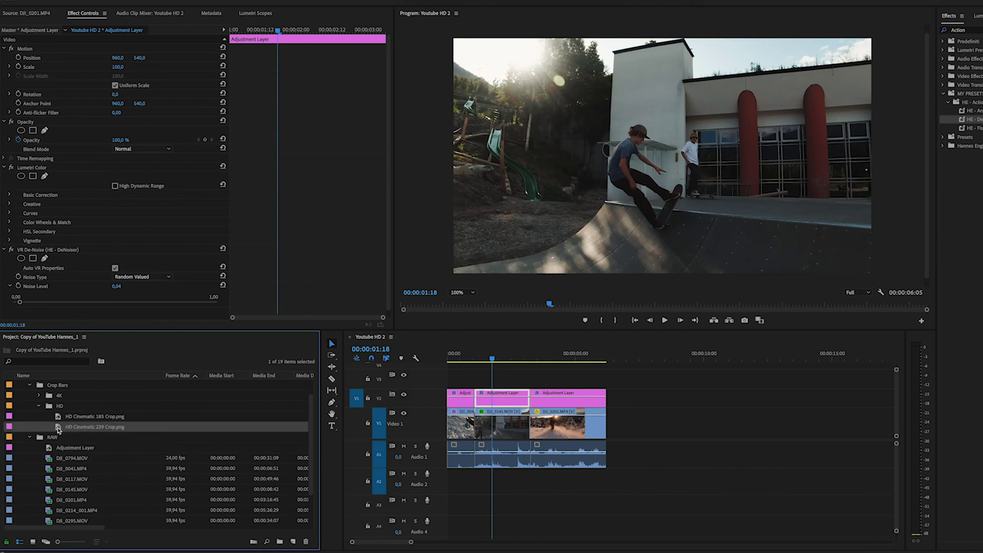
drag(58, 430, 448, 383)
drag(568, 384, 605, 384)
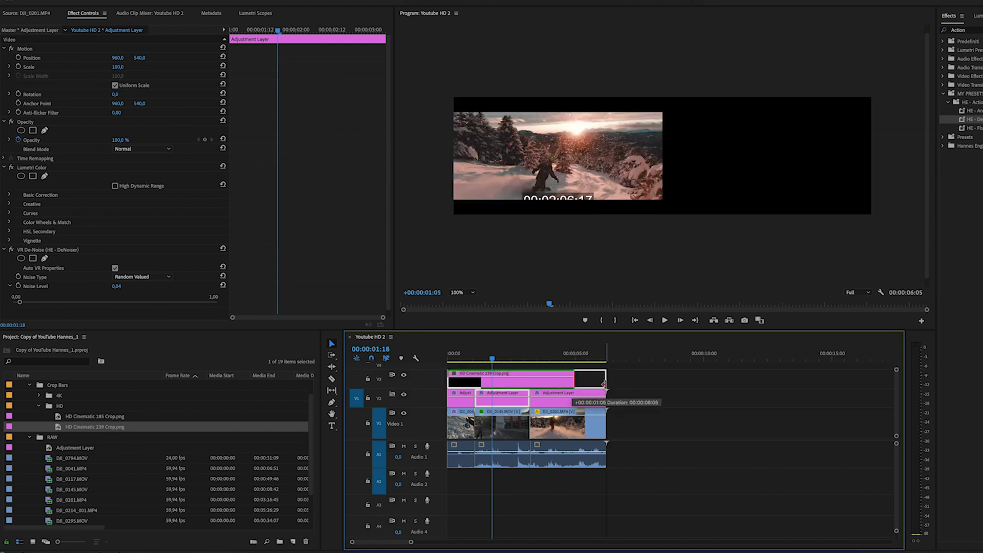
Toggle the crop bars' visibility to compare the framing, and play back the first clips with them on.
drag(496, 362, 487, 361)
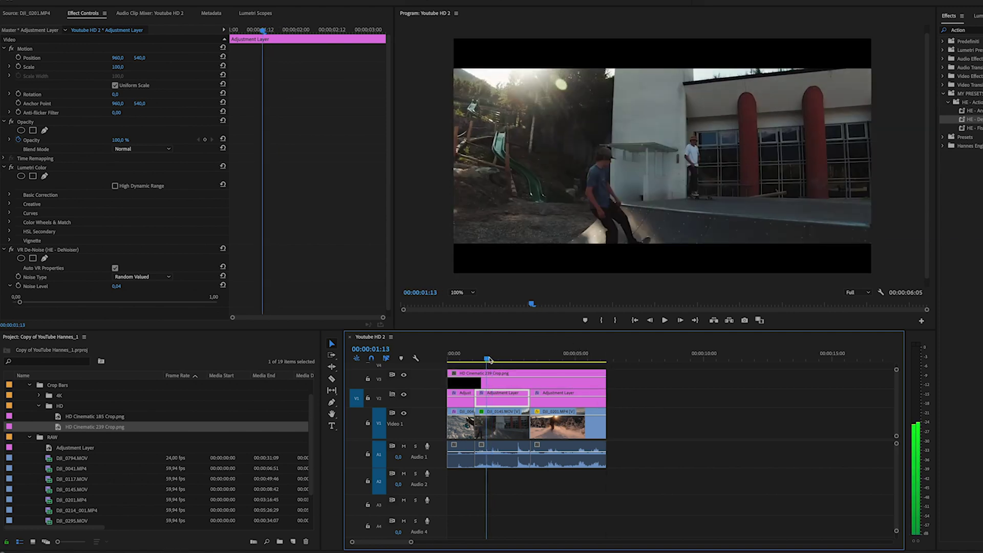
click(404, 376)
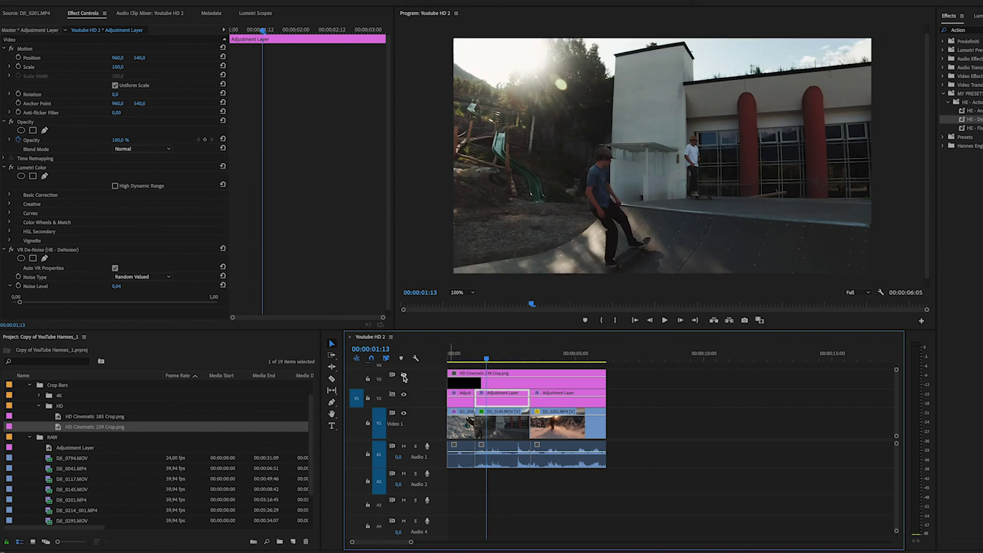
click(403, 377)
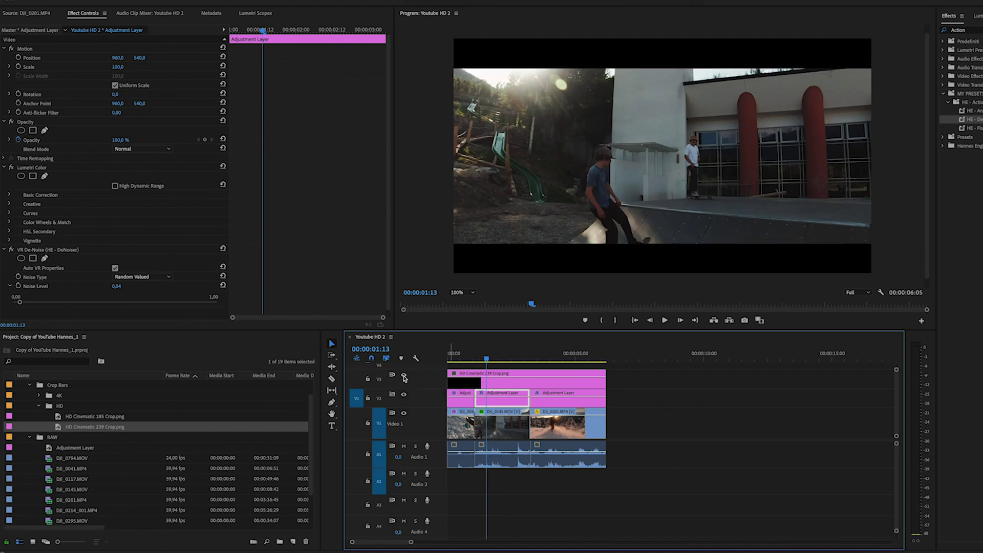
drag(494, 363, 467, 362)
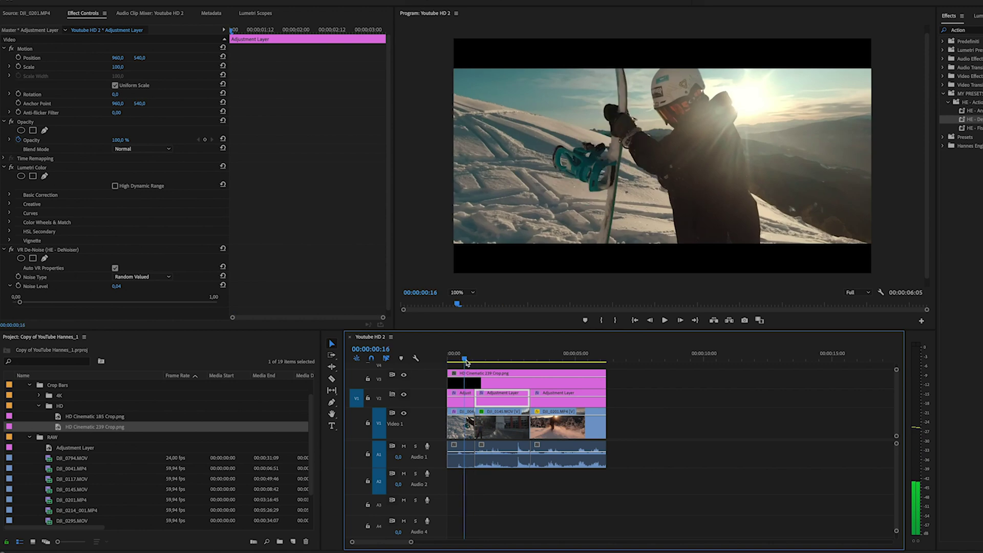
key(space)
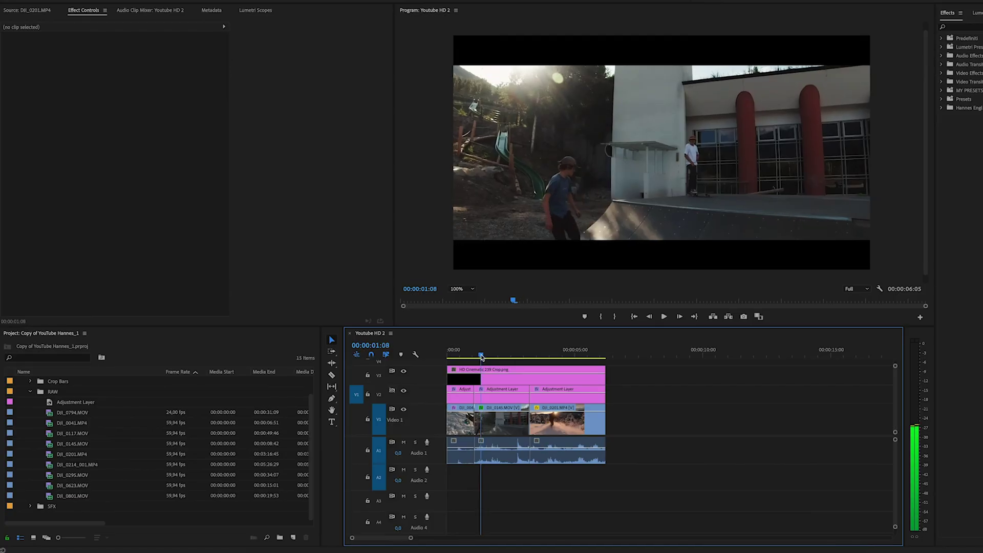
Browse the Outdoor and Transition SFX bins and preview Transition_2.wav in the Source monitor.
drag(486, 357, 511, 363)
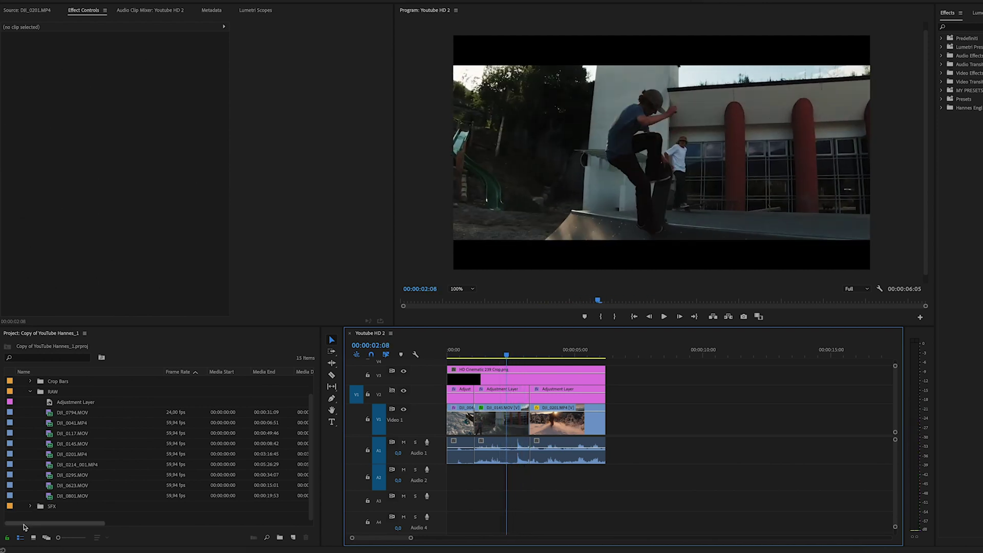
click(30, 508)
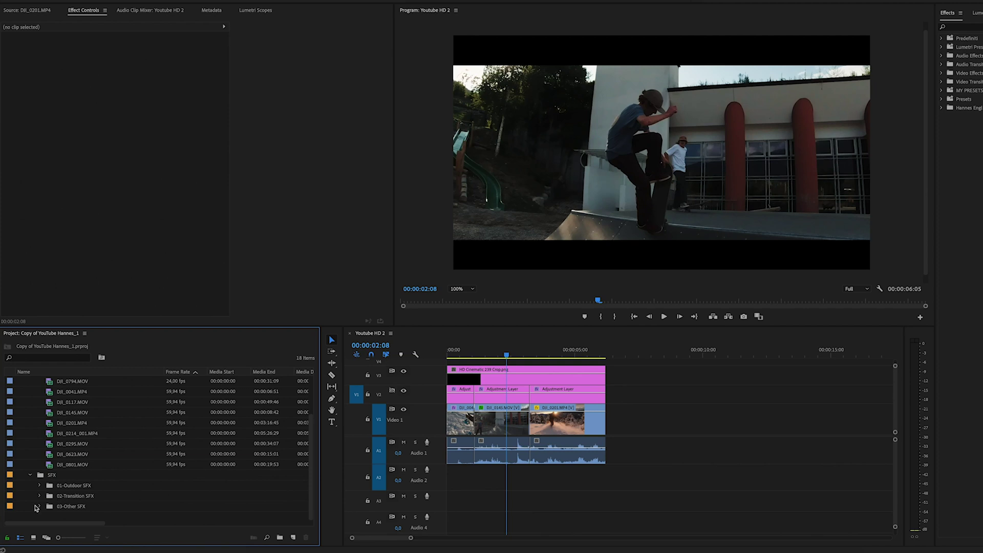
click(39, 485)
scroll(44, 483, down, 3)
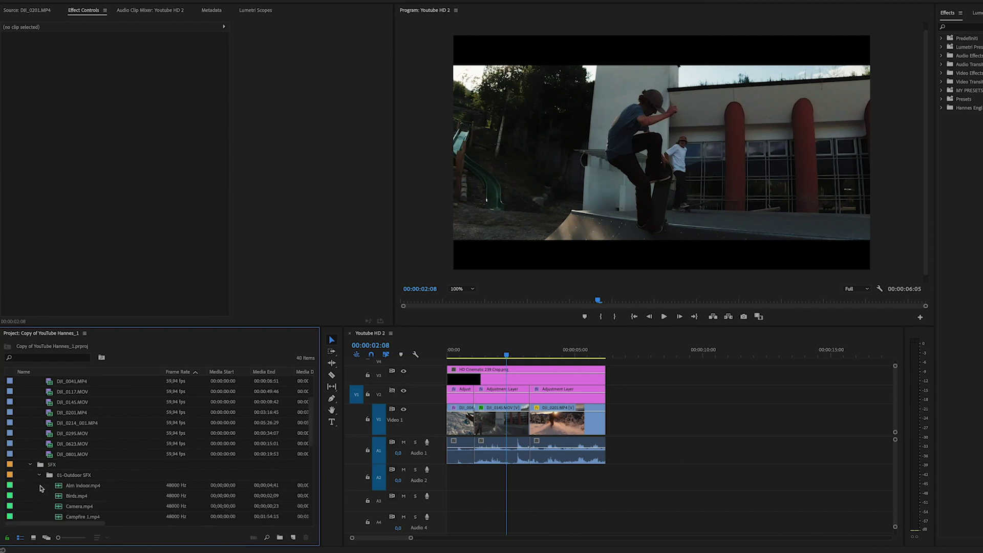
click(40, 454)
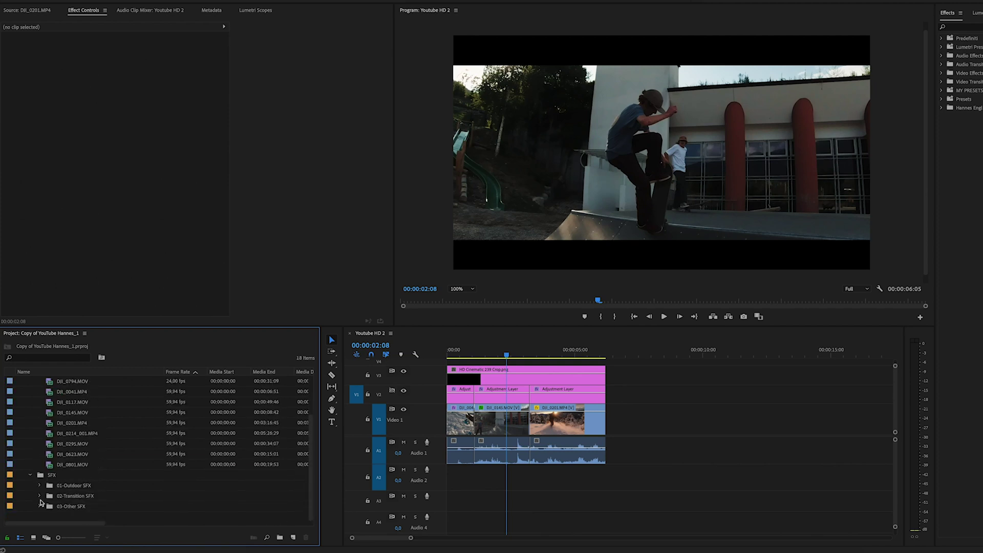
click(39, 496)
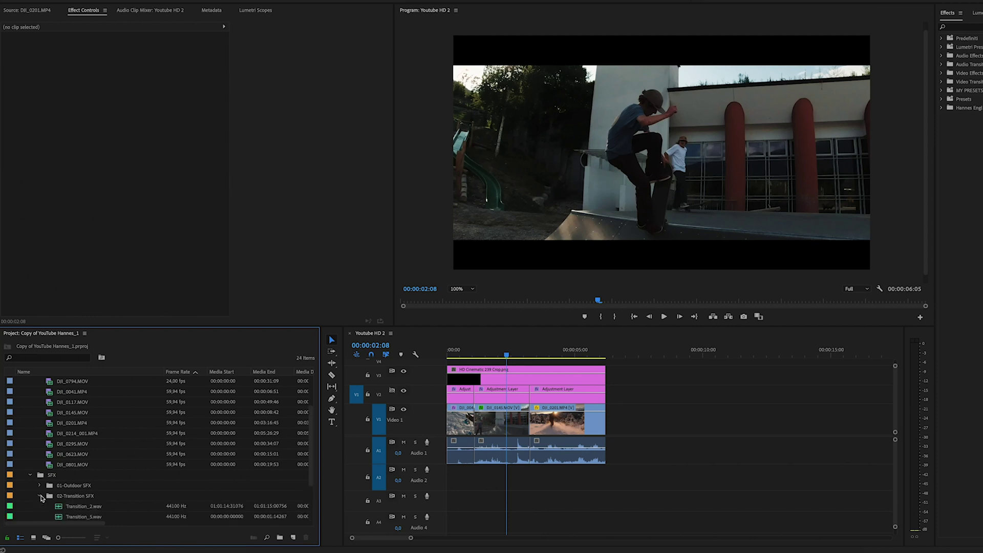
scroll(51, 494, down, 3)
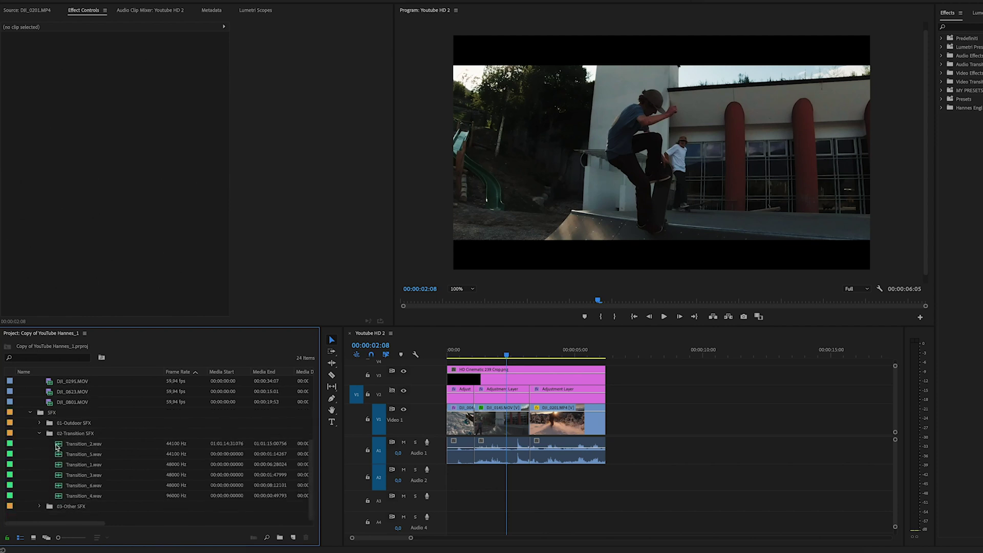
double_click(59, 445)
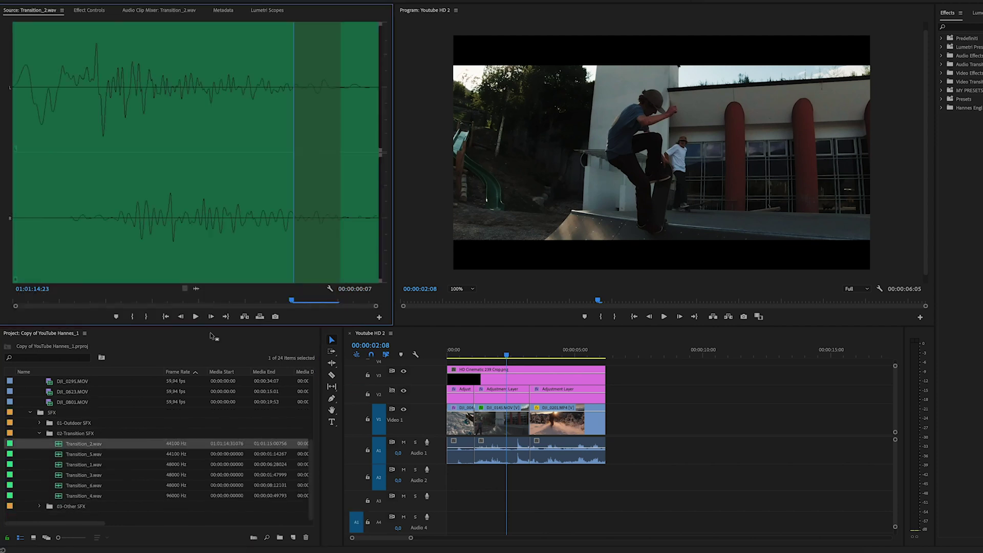
click(196, 316)
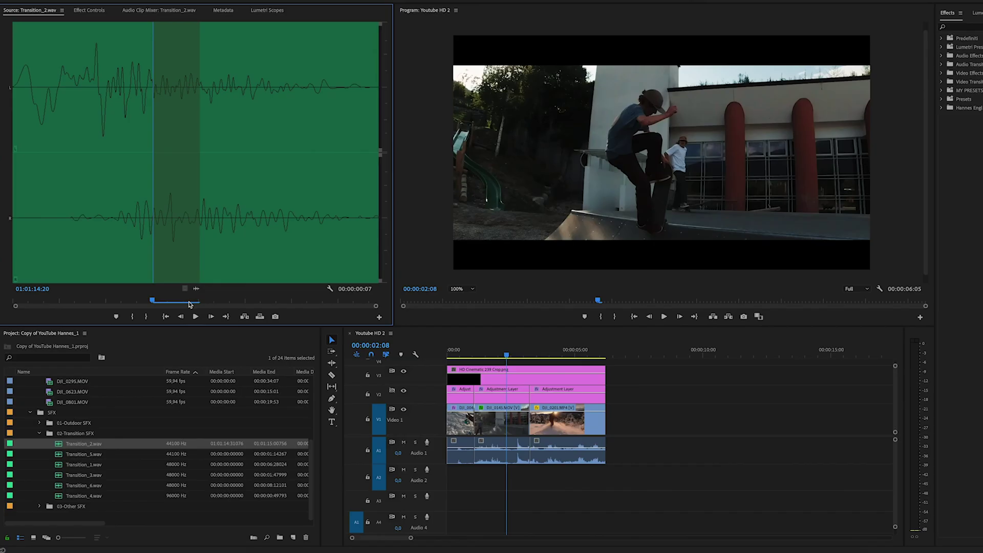
Add Transition_2.wav to Audio 2 and align its start with the audio peak in DJI_0145.MOV at about 00:00:02:19.
drag(196, 288, 492, 453)
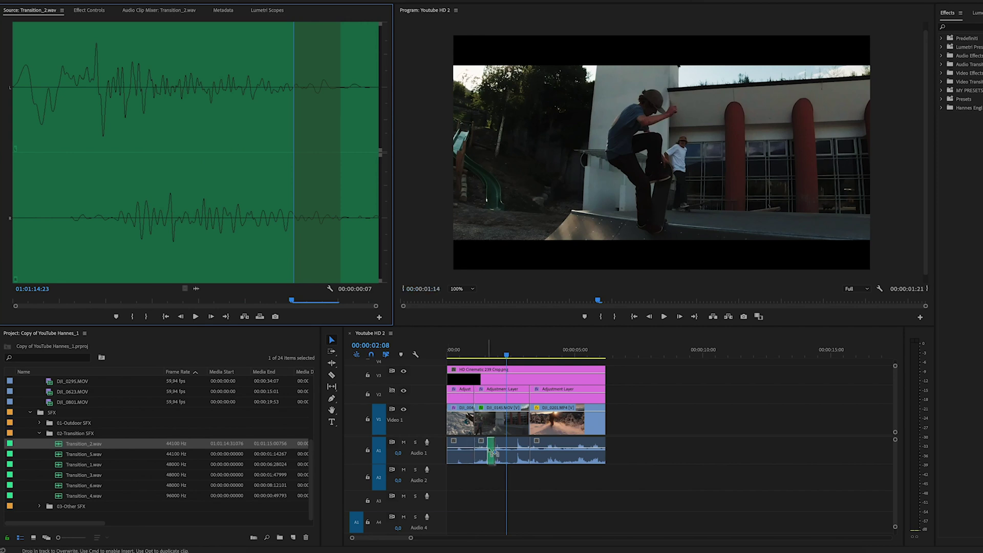
drag(513, 485, 580, 476)
key(=)
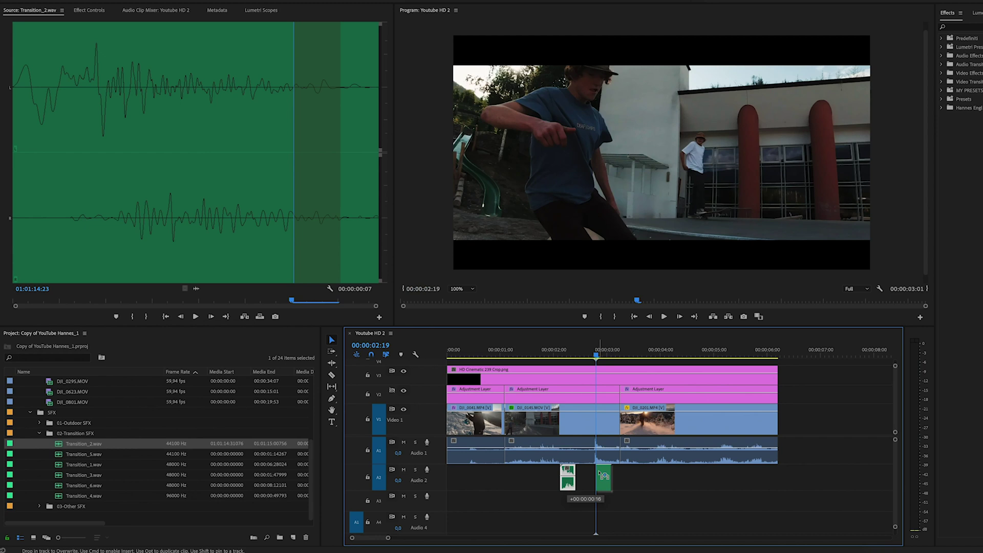
drag(603, 475, 603, 476)
Play back the end of the skate shot repeatedly from about 00:00:02:15 to check the sound effect's timing.
click(594, 357)
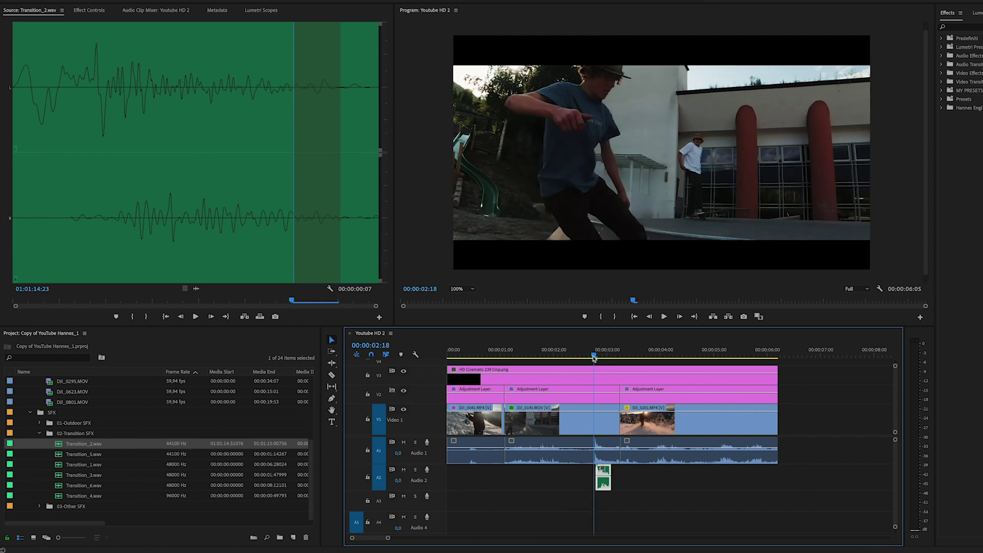
key(space)
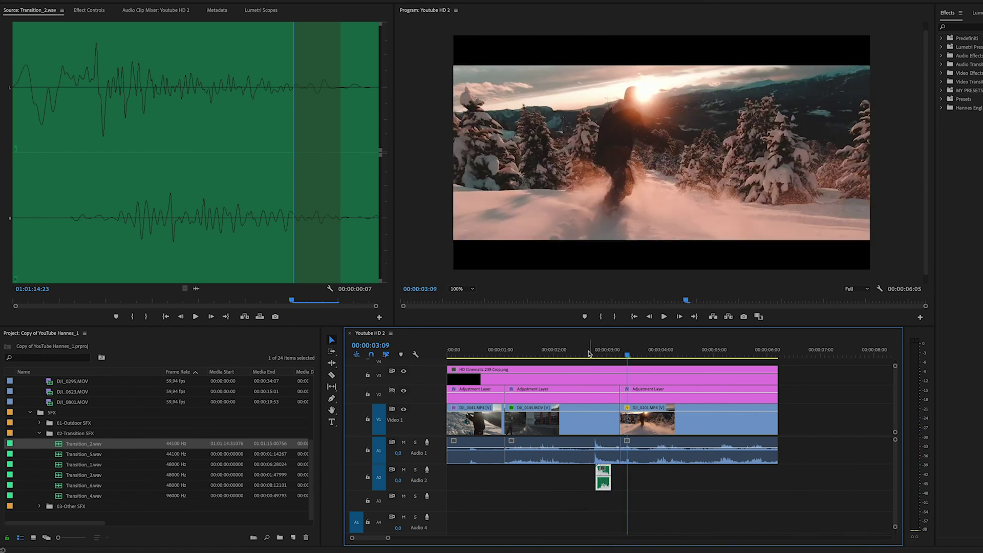
click(589, 354)
key(space)
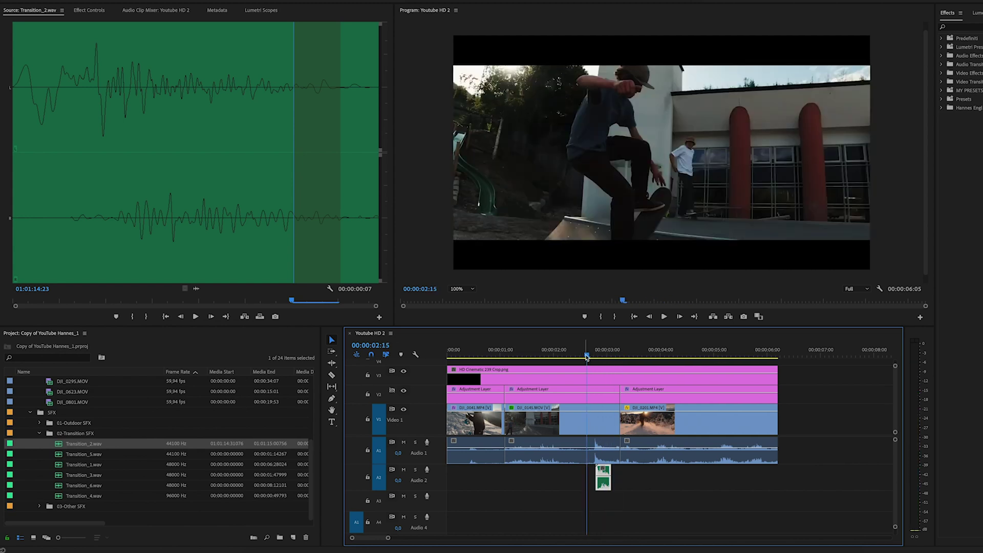
key(space)
key(space)
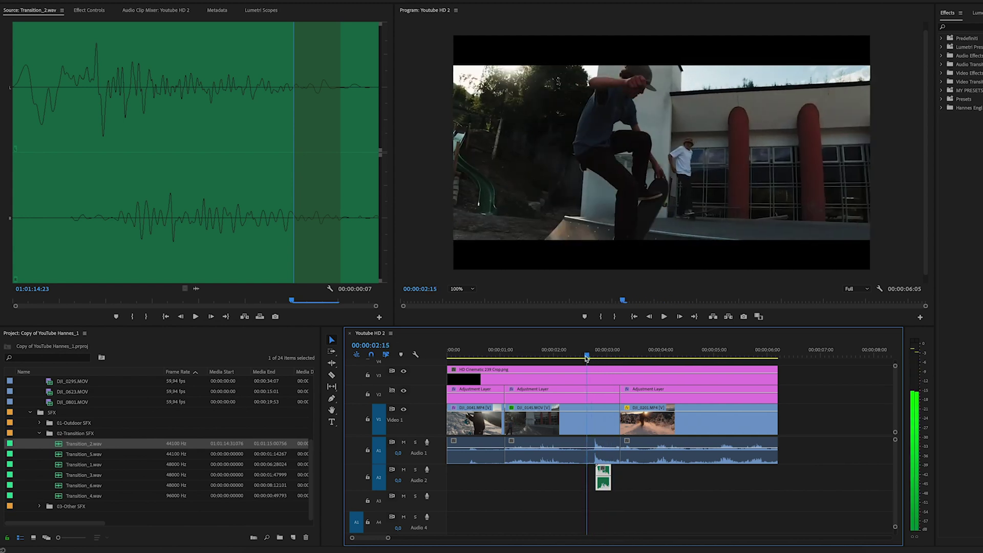
key(Left)
key(space)
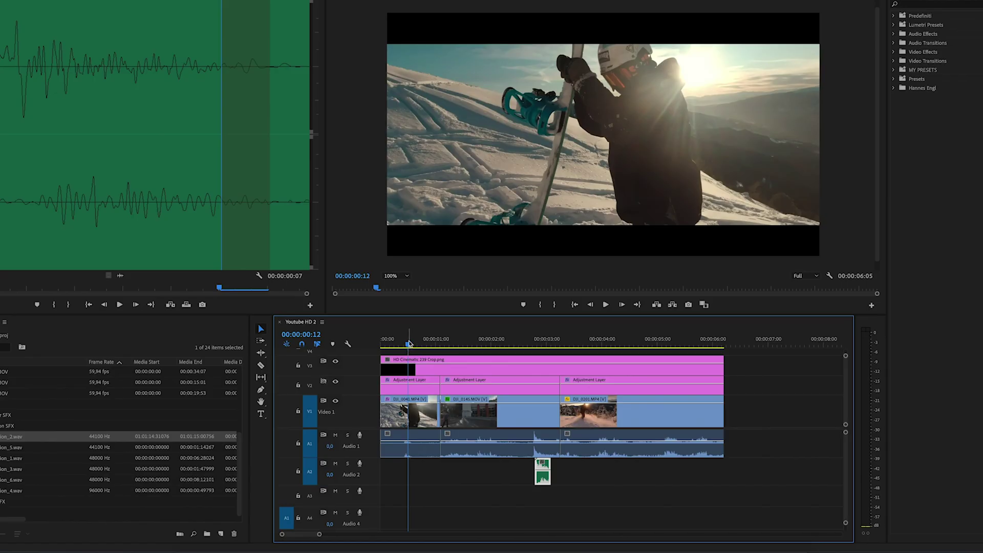
Add two opacity keyframes near the start of DJI_0041.MP4 and lower the first one to the clip's start for a fade-in from black.
mouse_move(409, 343)
mouse_down()
mouse_move(385, 344)
mouse_move(406, 344)
mouse_up()
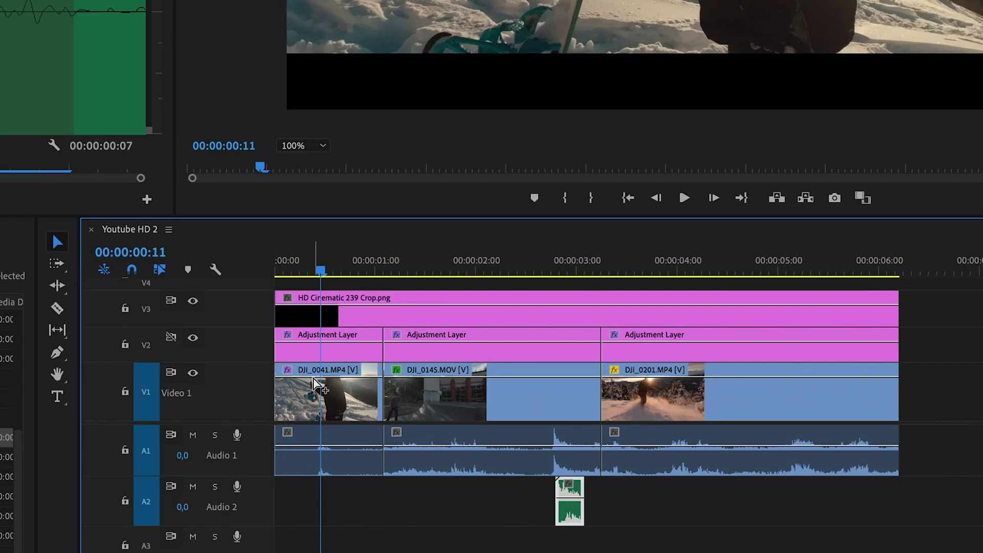
ctrl+click(312, 377)
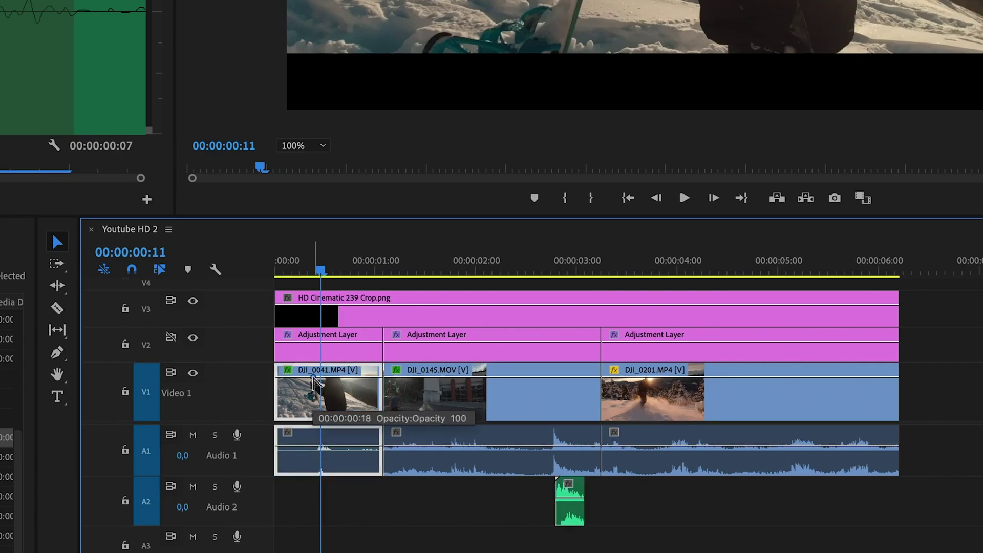
ctrl+click(283, 377)
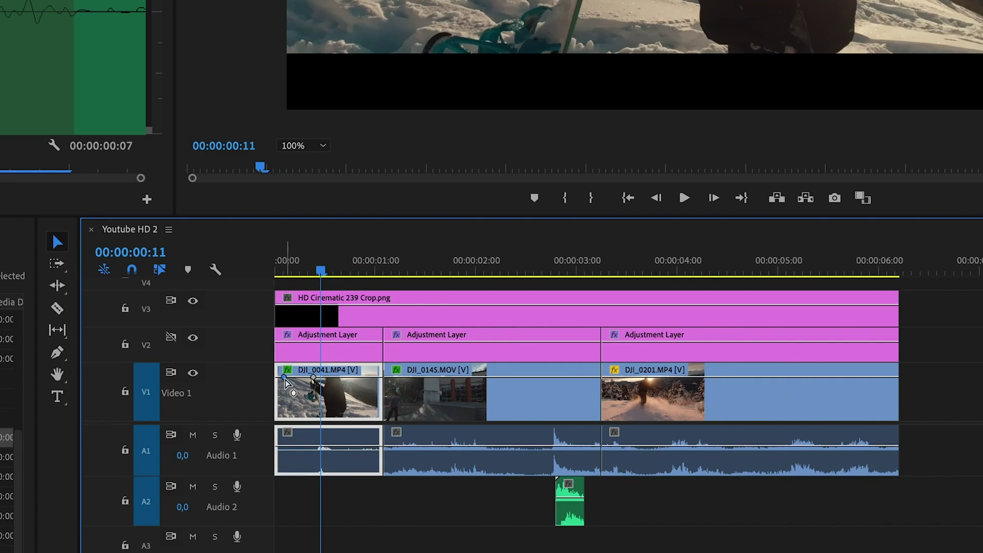
drag(283, 377, 277, 414)
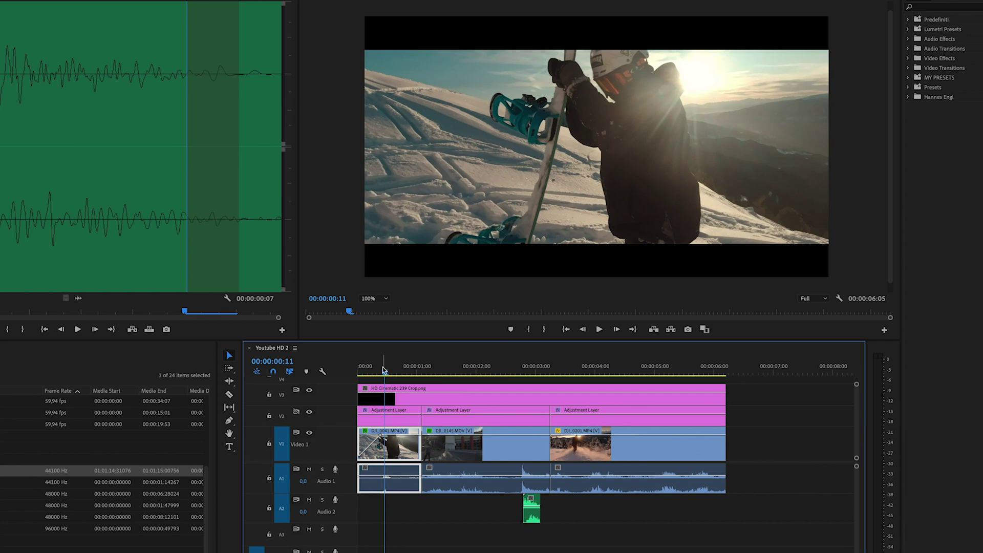
Play back the fade-in on DJI_0041.MP4 and smooth its opacity ramp into a curve at the second keyframe, scrubbing to check it.
click(268, 270)
key(space)
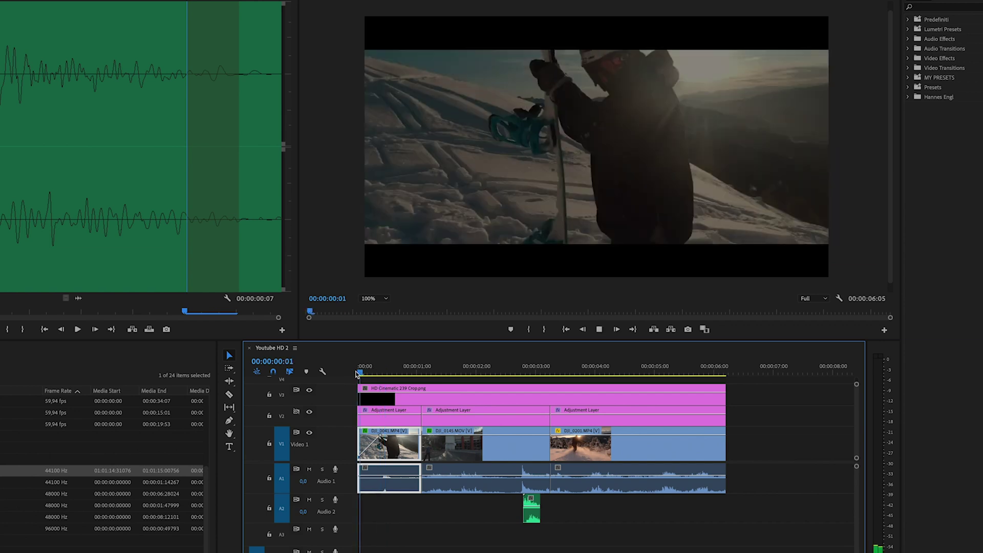
key(space)
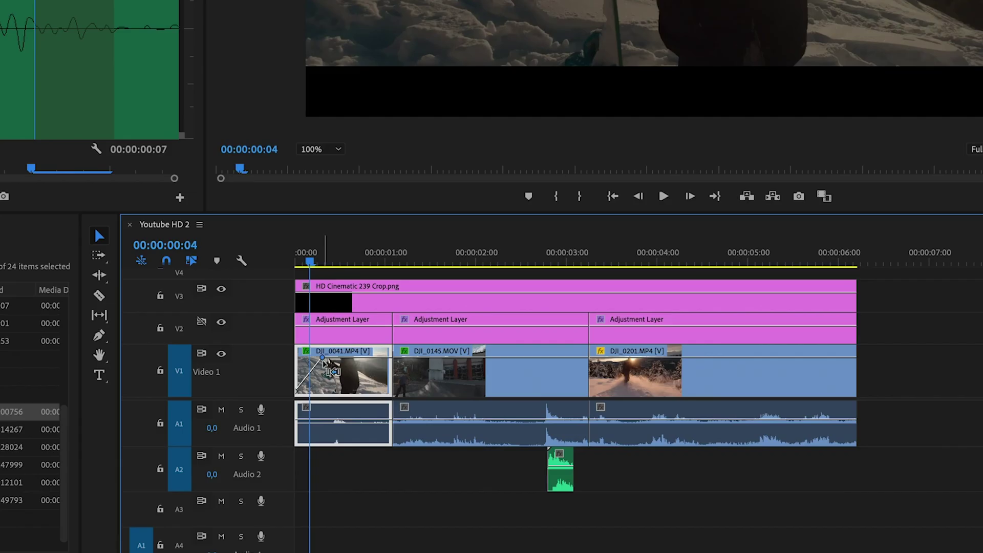
drag(323, 358, 321, 369)
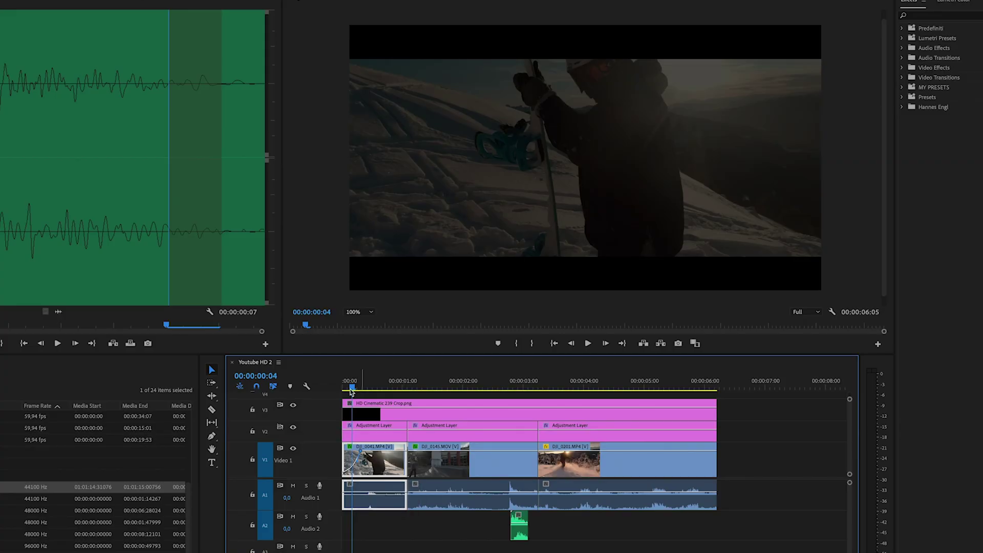
mouse_move(352, 392)
mouse_down()
mouse_move(339, 386)
mouse_move(394, 384)
mouse_move(352, 388)
mouse_move(377, 387)
mouse_move(353, 389)
mouse_move(368, 391)
mouse_up()
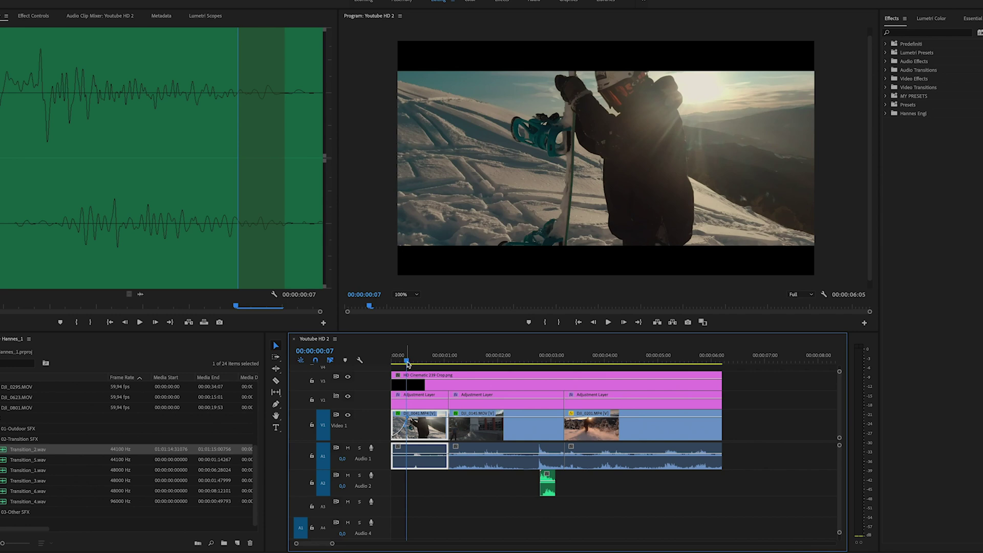
Open the media export settings for the Youtube HD 2 sequence.
click(44, 4)
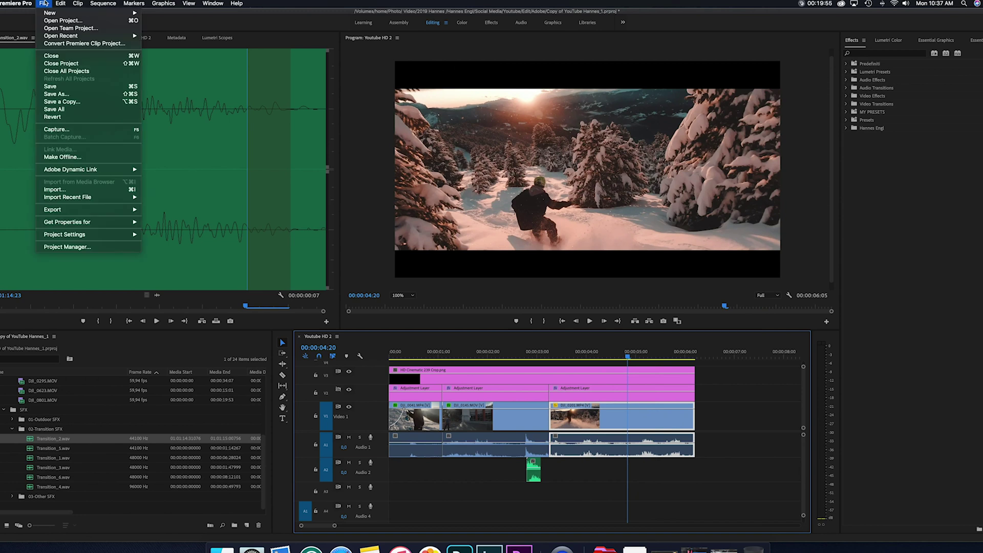
mouse_move(94, 210)
click(190, 216)
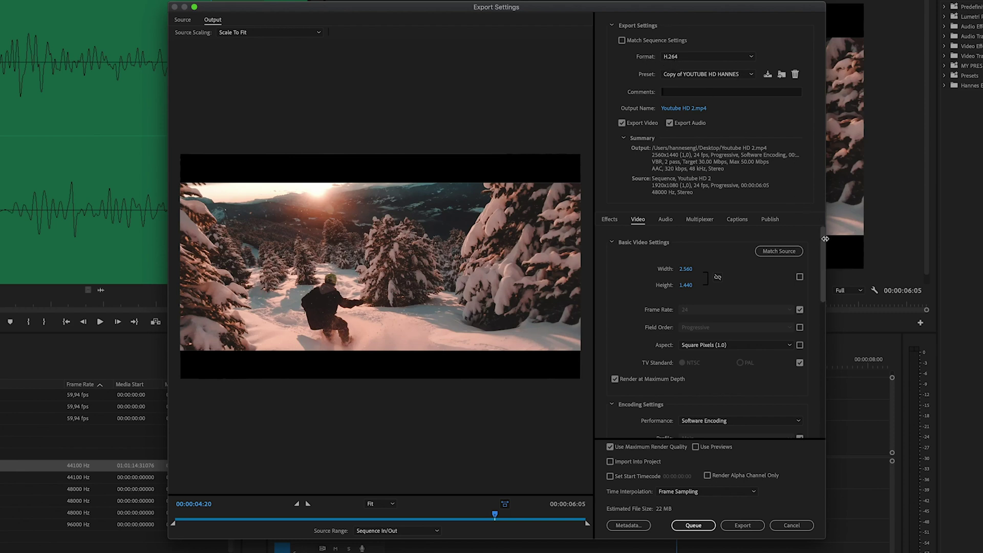
Review the video export settings from frame size, frame rate and encoding down to the bitrate encoding options and target and maximum bitrates.
scroll(783, 256, down, 1)
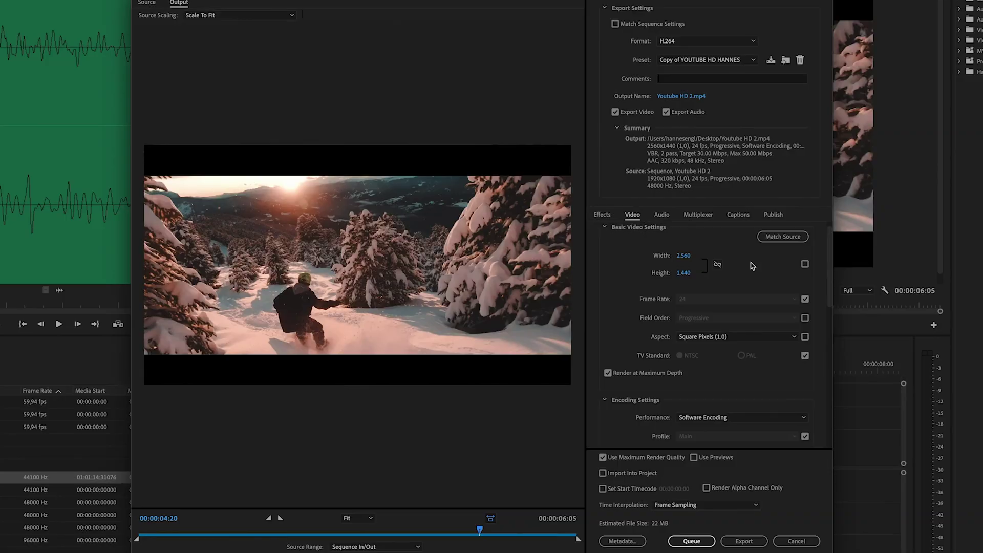
scroll(805, 277, up, 1)
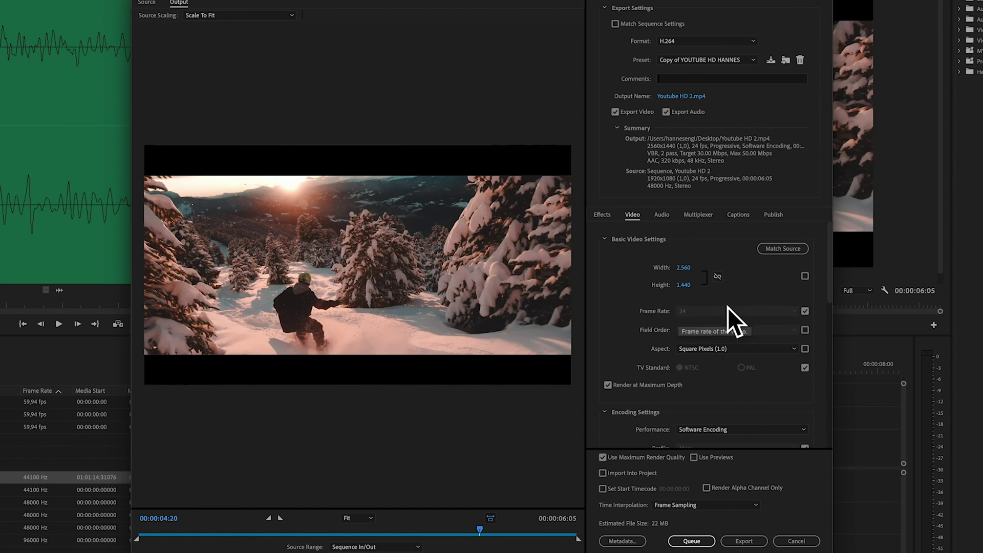
scroll(717, 297, down, 1)
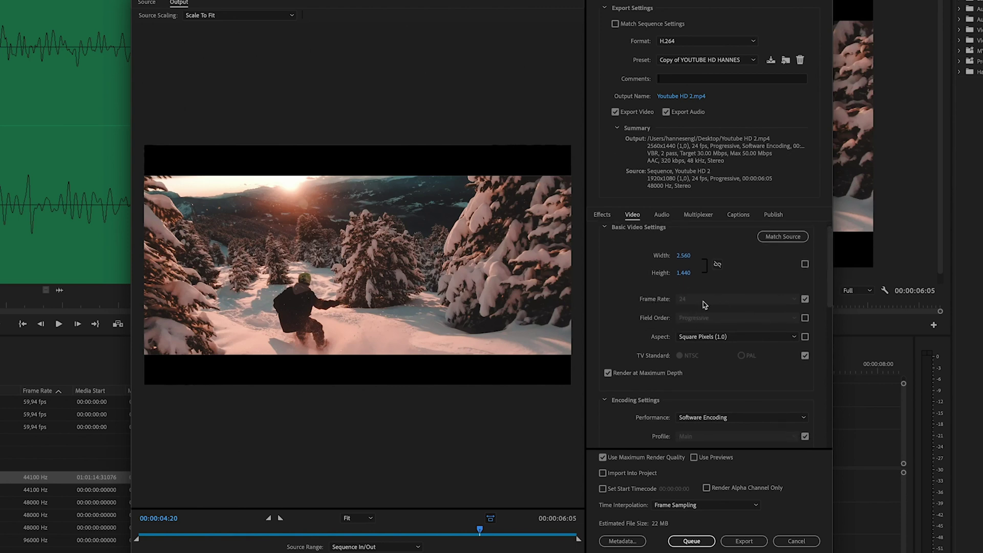
scroll(717, 308, down, 5)
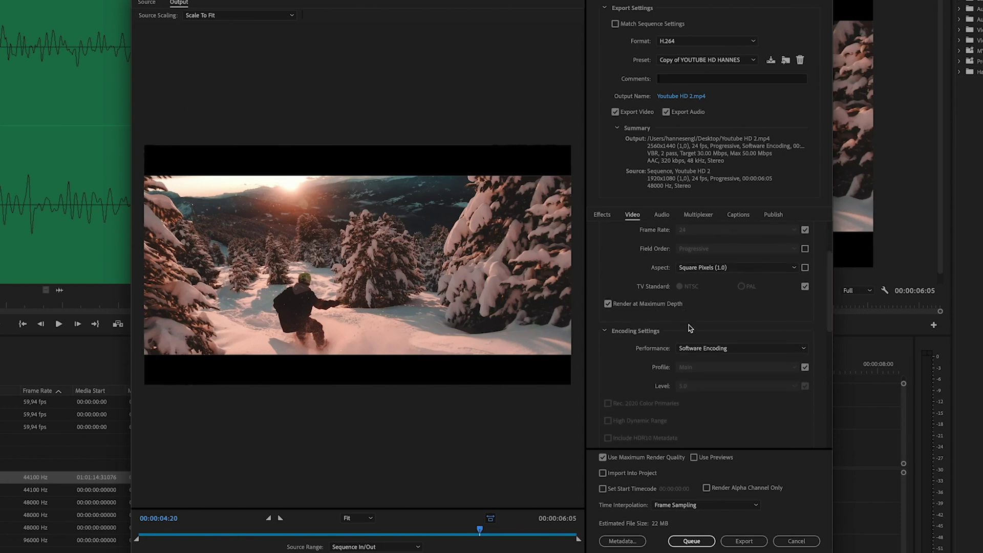
drag(830, 282, 827, 388)
click(711, 336)
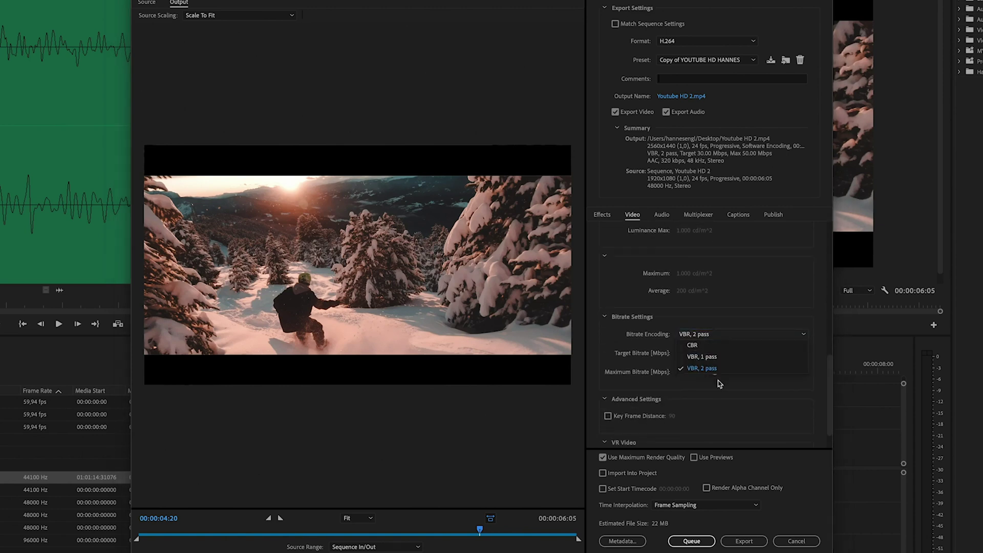
click(727, 323)
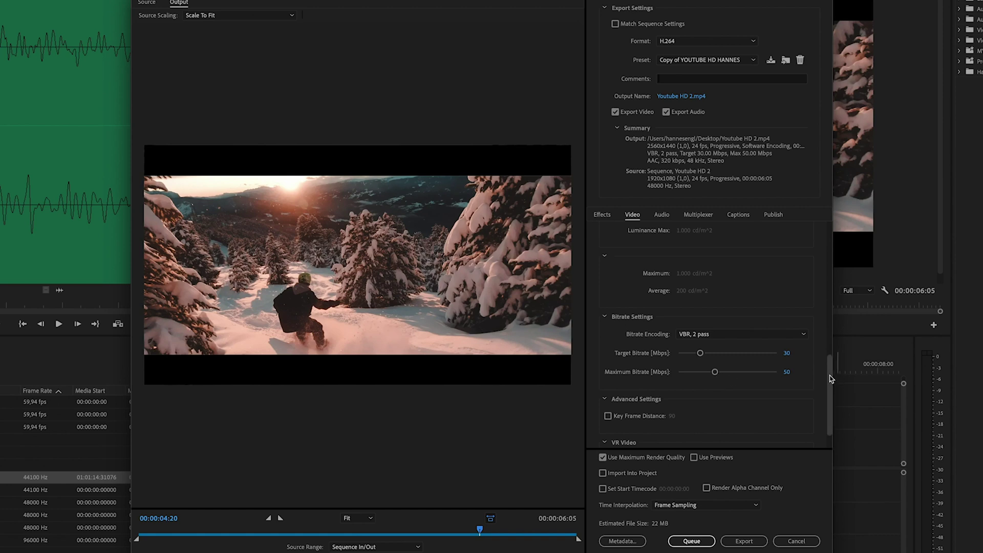
scroll(757, 414, down, 1)
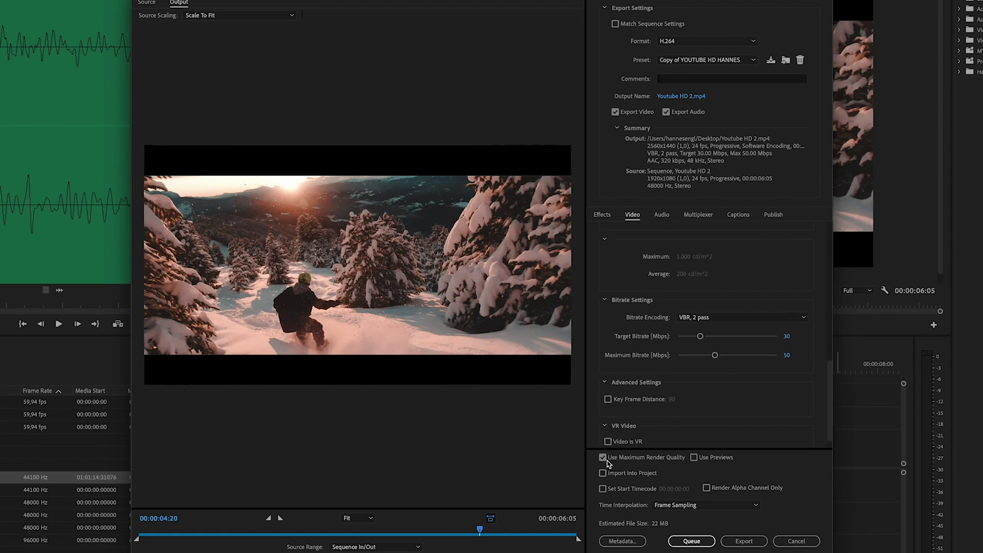